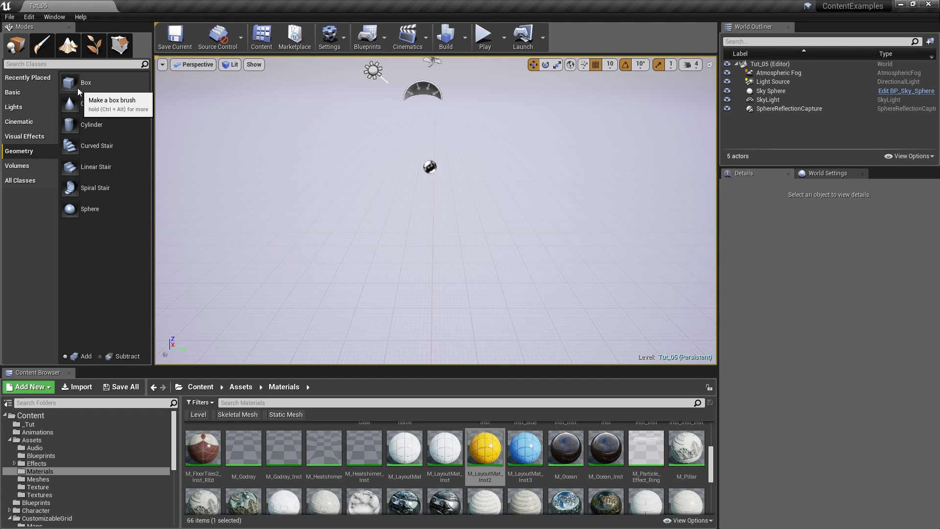
Step: Add an additive box brush to the empty level and size it 2000 × 2000 × 100 as a floor
{"action": "left_click_drag", "start_coordinate": [79, 84], "coordinate": [402, 231]}
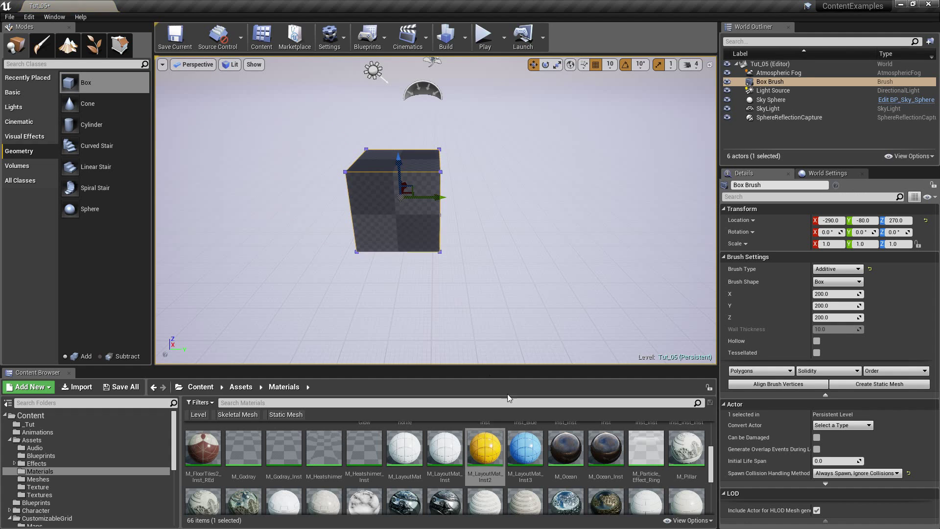
{"action": "left_click", "coordinate": [835, 317]}
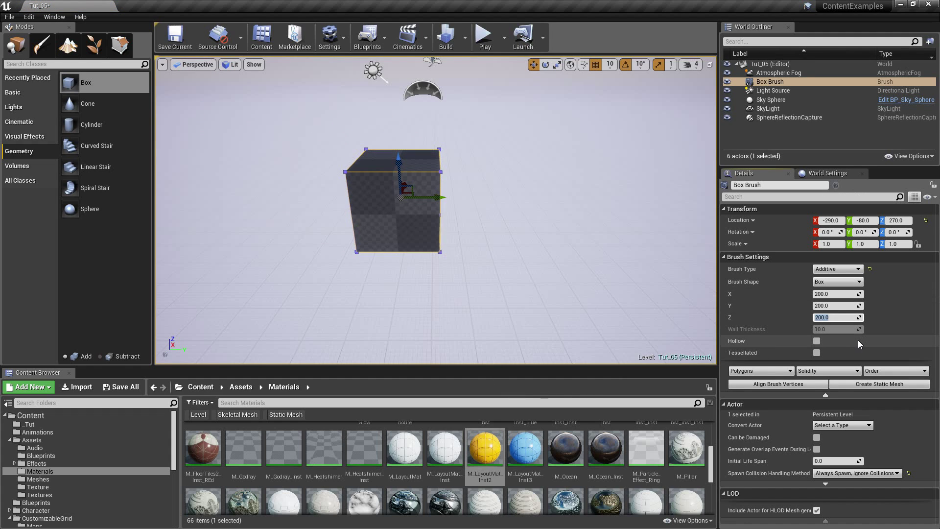
{"action": "type", "text": "100"}
{"action": "left_click", "coordinate": [850, 293]}
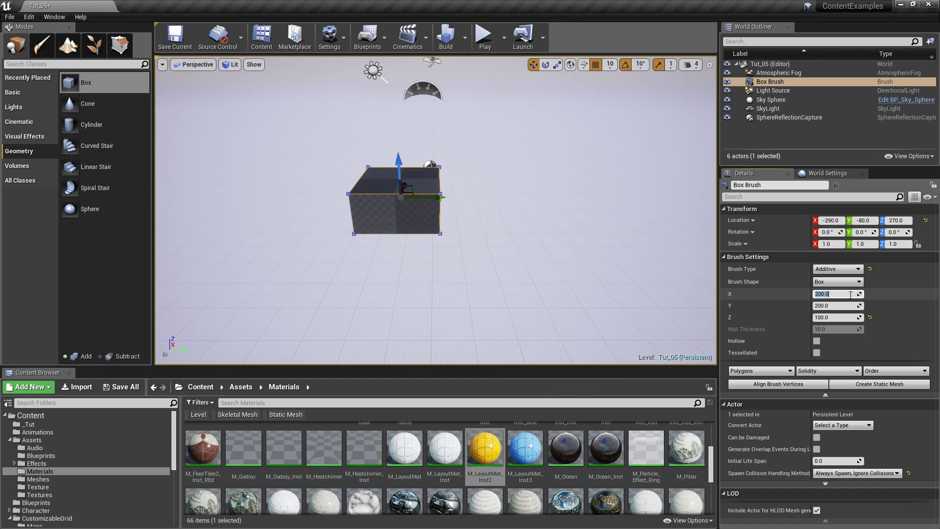
{"action": "key", "text": "Tab"}
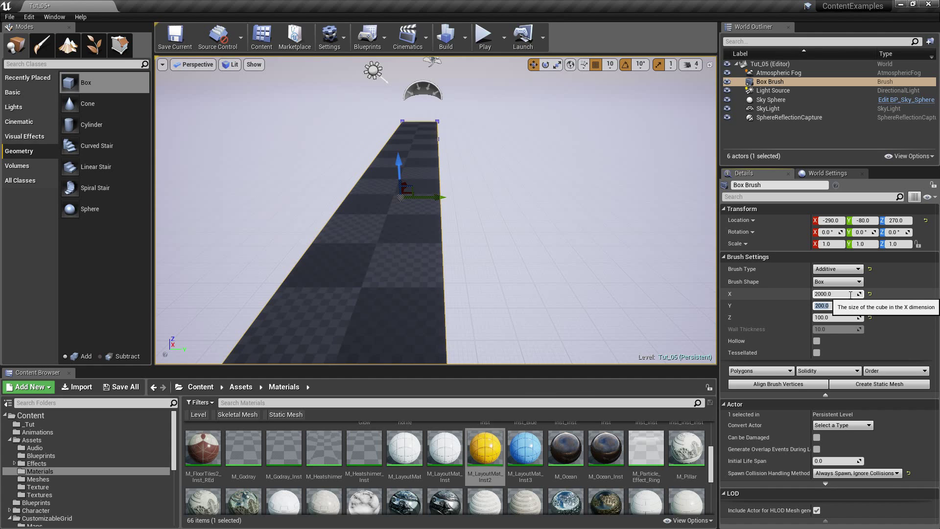
{"action": "type", "text": "2000"}
{"action": "key", "text": "Tab"}
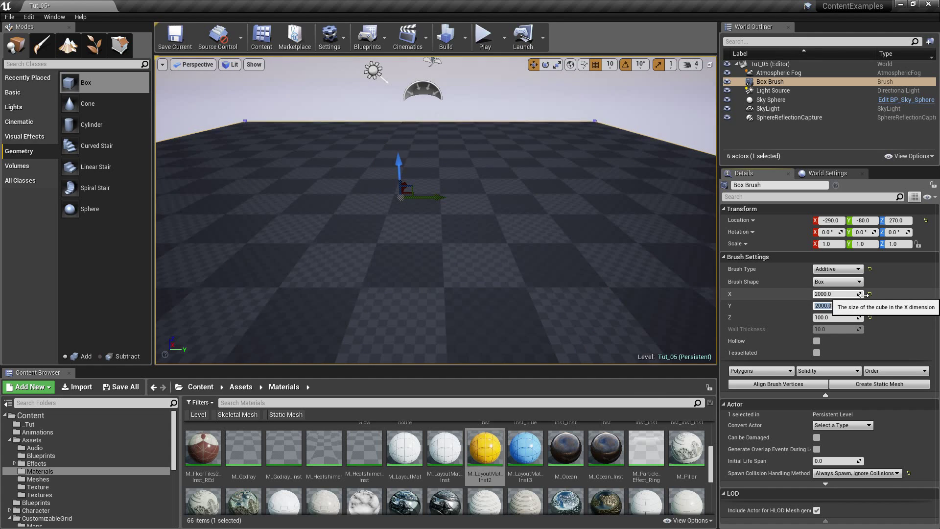
Step: Apply the blue M_LayoutMat_Inst3 material to the top surface of the floor brush
{"action": "left_click", "coordinate": [599, 311]}
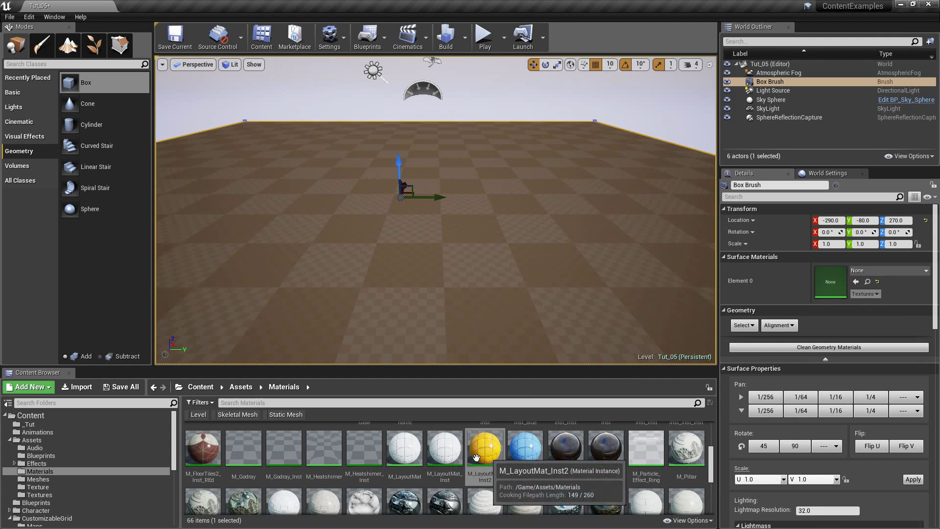
{"action": "left_click_drag", "start_coordinate": [525, 447], "coordinate": [831, 282]}
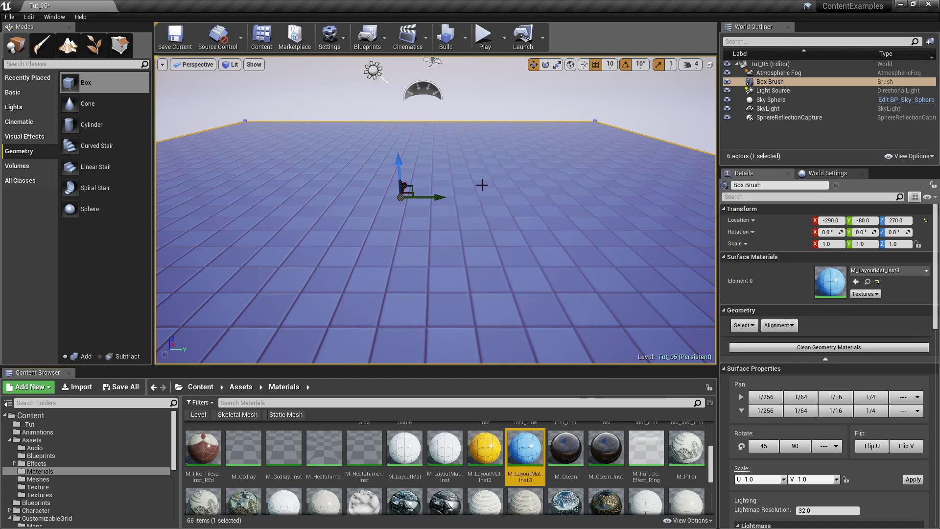
{"action": "right_click_drag", "start_coordinate": [482, 185], "coordinate": [460, 186]}
Step: Set the position grid snap to 100 and lower the floor brush toward the ground grid
{"action": "left_click", "coordinate": [610, 64]}
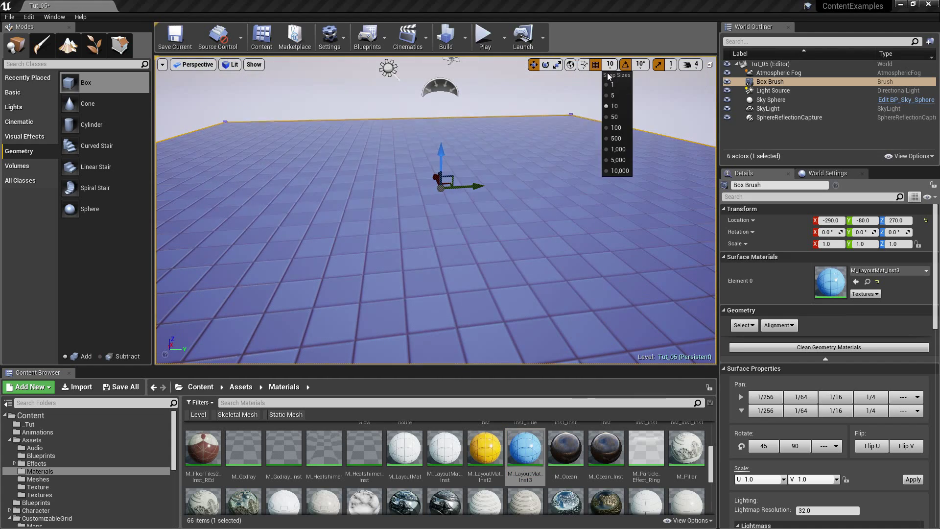
{"action": "left_click", "coordinate": [612, 127]}
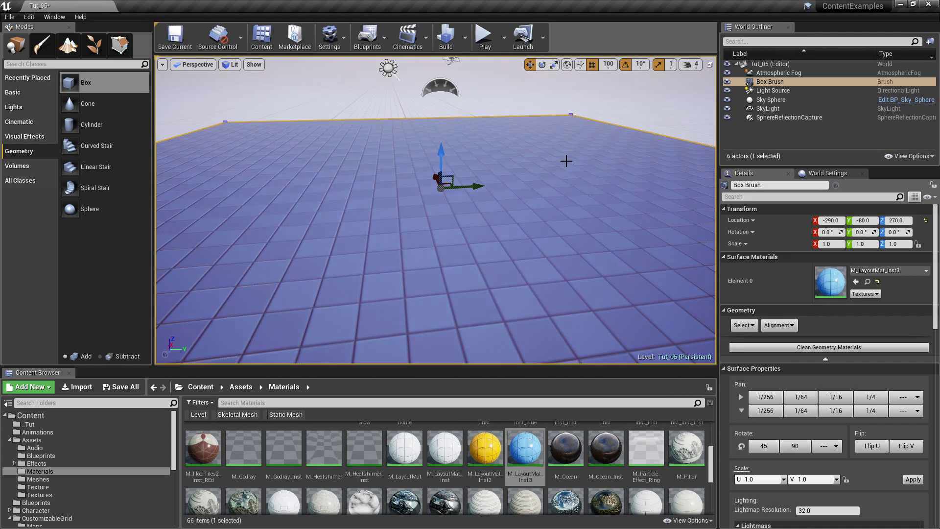
{"action": "left_click_drag", "start_coordinate": [438, 158], "coordinate": [439, 185]}
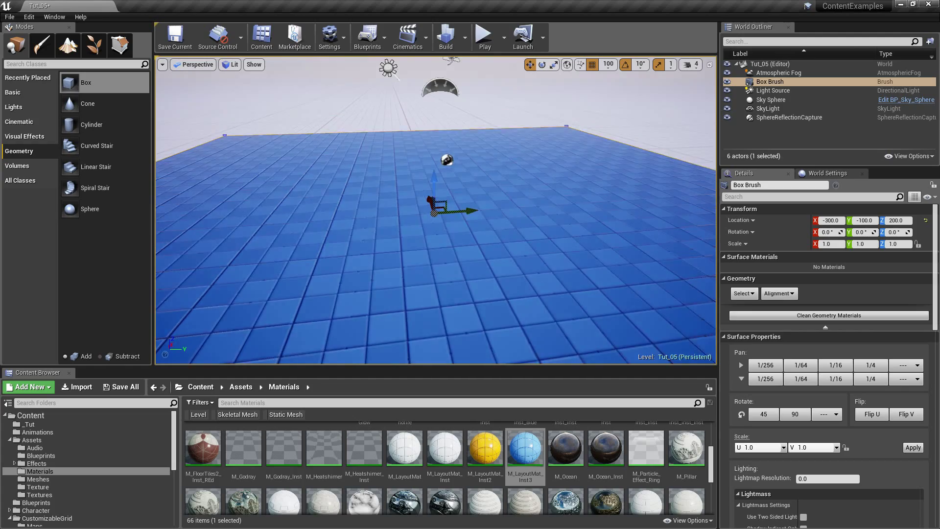
{"action": "mouse_move", "coordinate": [438, 184]}
{"action": "right_mouse_down"}
{"action": "mouse_move", "coordinate": [485, 216]}
{"action": "mouse_move", "coordinate": [455, 172]}
{"action": "mouse_move", "coordinate": [470, 169]}
{"action": "mouse_move", "coordinate": [474, 153]}
{"action": "right_mouse_up"}
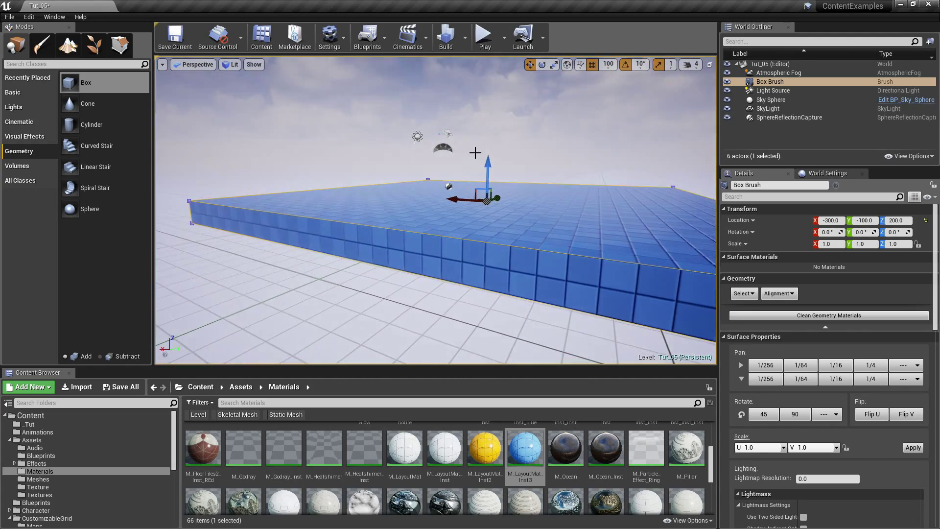
{"action": "left_click_drag", "start_coordinate": [485, 164], "coordinate": [484, 194]}
{"action": "mouse_move", "coordinate": [485, 194]}
{"action": "right_mouse_down"}
{"action": "mouse_move", "coordinate": [462, 228]}
{"action": "mouse_move", "coordinate": [428, 227]}
{"action": "mouse_move", "coordinate": [448, 203]}
{"action": "mouse_move", "coordinate": [511, 171]}
{"action": "mouse_move", "coordinate": [522, 146]}
{"action": "mouse_move", "coordinate": [568, 146]}
{"action": "mouse_move", "coordinate": [556, 139]}
{"action": "mouse_move", "coordinate": [426, 176]}
{"action": "right_mouse_up"}
{"action": "key", "text": "Escape"}
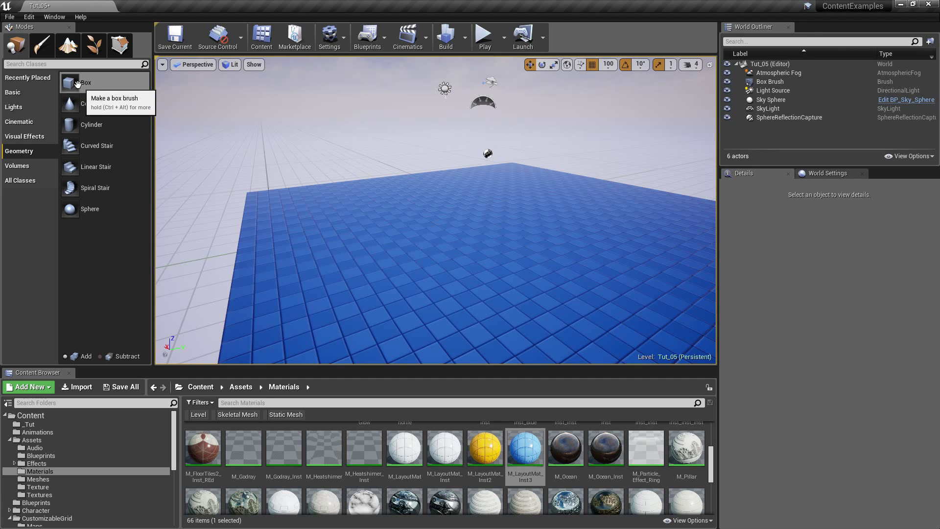
Step: Place a second box brush on the floor at about X -400, Y -700 and snap it down to the floor surface
{"action": "mouse_move", "coordinate": [73, 81]}
{"action": "left_mouse_down"}
{"action": "mouse_move", "coordinate": [412, 207]}
{"action": "mouse_move", "coordinate": [399, 256]}
{"action": "mouse_move", "coordinate": [382, 157]}
{"action": "left_mouse_up"}
{"action": "key", "text": "f"}
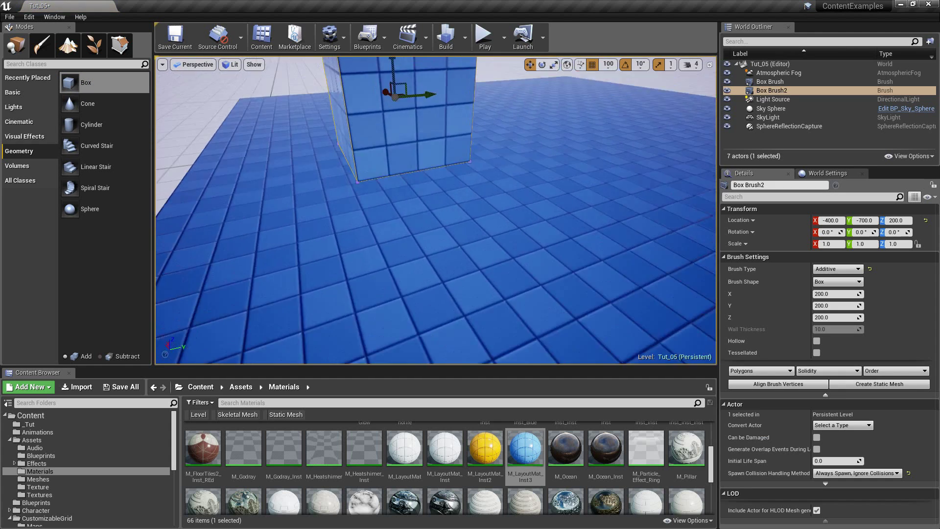
{"action": "key", "text": "s"}
{"action": "mouse_move", "coordinate": [447, 271]}
{"action": "right_mouse_down"}
{"action": "mouse_move", "coordinate": [447, 259]}
{"action": "mouse_move", "coordinate": [470, 308]}
{"action": "mouse_move", "coordinate": [507, 311]}
{"action": "mouse_move", "coordinate": [512, 295]}
{"action": "right_mouse_up"}
{"action": "key", "text": "End"}
Step: Scale the second box brush to 2.0 along X and 3.0 along Y
{"action": "key", "text": "s"}
{"action": "key", "text": "a"}
{"action": "key", "text": "w"}
{"action": "right_click_drag", "start_coordinate": [477, 213], "coordinate": [449, 204]}
{"action": "key", "text": "d"}
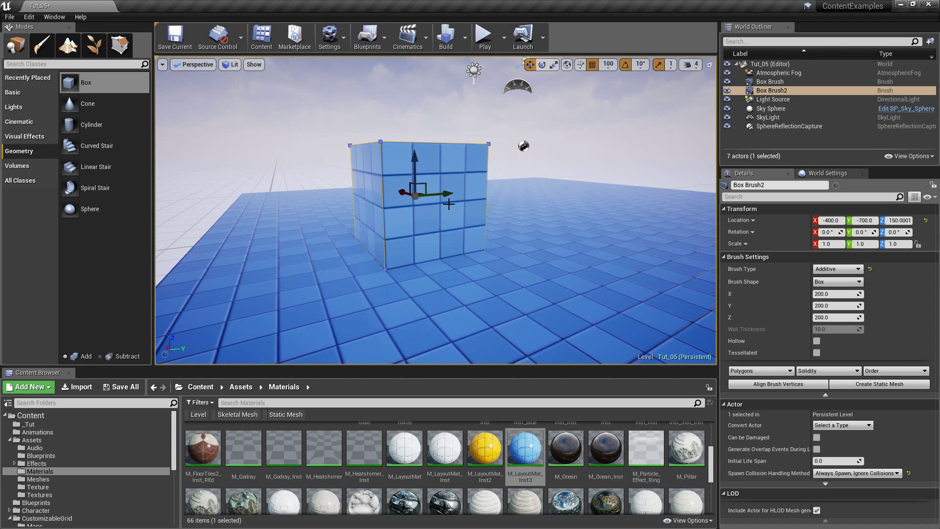
{"action": "left_click_drag", "start_coordinate": [455, 197], "coordinate": [482, 203]}
{"action": "key", "text": "s"}
{"action": "mouse_move", "coordinate": [451, 195]}
{"action": "right_mouse_down"}
{"action": "mouse_move", "coordinate": [455, 209]}
{"action": "mouse_move", "coordinate": [456, 202]}
{"action": "right_mouse_up"}
{"action": "left_click_drag", "start_coordinate": [396, 188], "coordinate": [416, 205]}
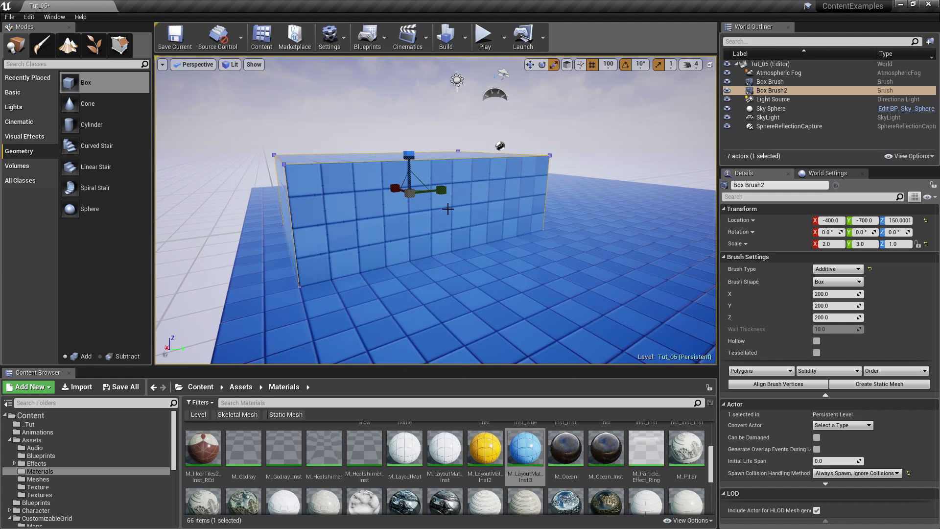
Step: Set the second box brush's Z size to 400 and raise it to about Z 250 so it sits on the floor
{"action": "key", "text": "s"}
{"action": "right_click_drag", "start_coordinate": [417, 205], "coordinate": [483, 200]}
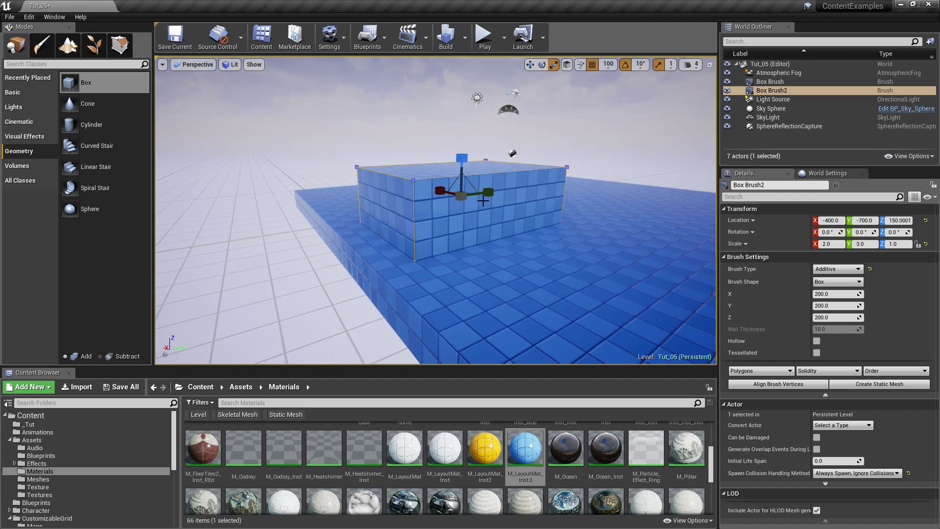
{"action": "left_click", "coordinate": [828, 318]}
{"action": "type", "text": "400"}
{"action": "key", "text": "Return"}
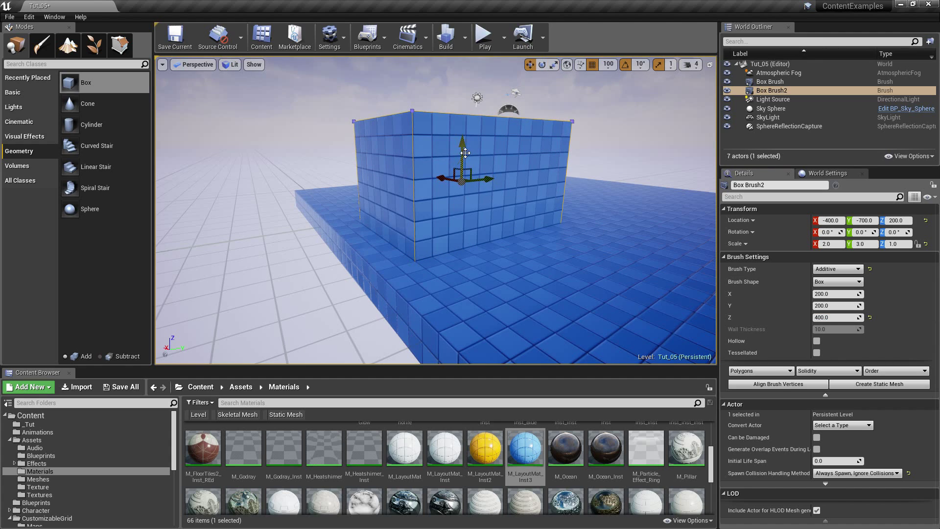
{"action": "left_click_drag", "start_coordinate": [462, 141], "coordinate": [464, 124]}
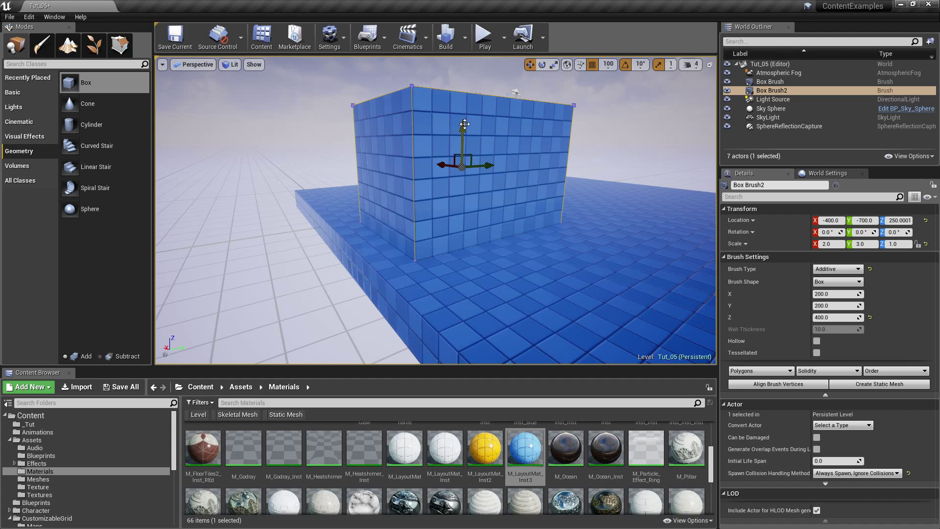
Step: Stretch the tall box brush along X to a scale of 4.0 and deselect it
{"action": "mouse_move", "coordinate": [545, 193]}
{"action": "right_mouse_down"}
{"action": "mouse_move", "coordinate": [490, 183]}
{"action": "mouse_move", "coordinate": [392, 191]}
{"action": "mouse_move", "coordinate": [477, 158]}
{"action": "right_mouse_up"}
{"action": "key", "text": "d"}
{"action": "key", "text": "r"}
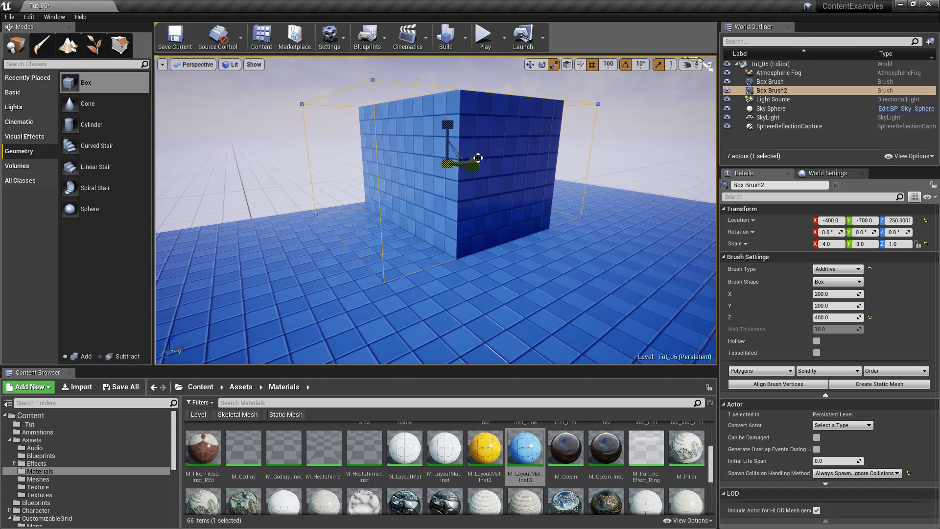
{"action": "left_click_drag", "start_coordinate": [478, 158], "coordinate": [478, 158]}
{"action": "right_click_drag", "start_coordinate": [478, 158], "coordinate": [572, 152]}
{"action": "key", "text": "Escape"}
{"action": "key", "text": "a"}
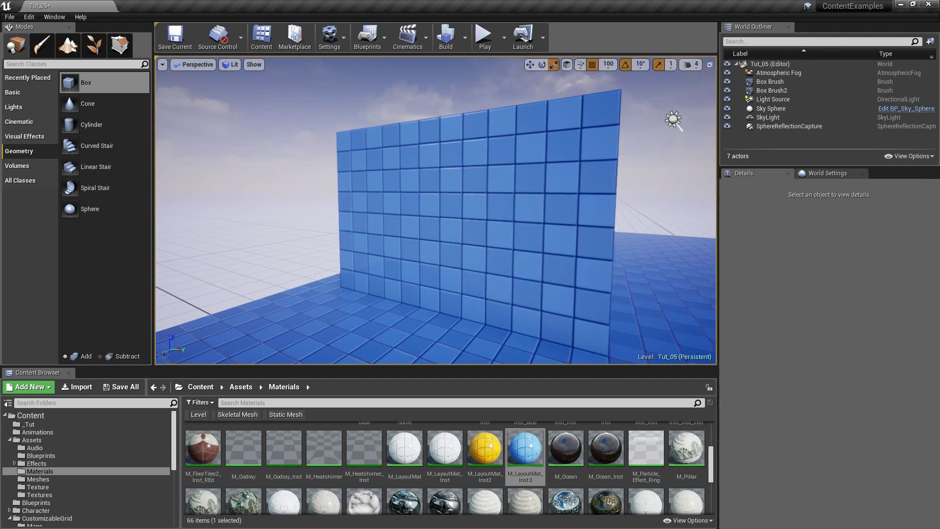
Step: Select the whole tall box brush instead of its single wall face and make it hollow
{"action": "left_click", "coordinate": [565, 194]}
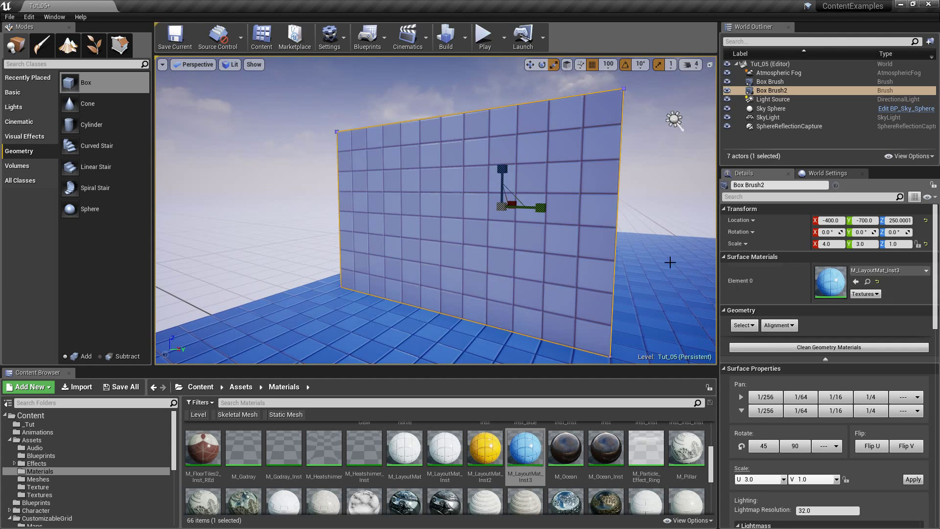
{"action": "left_click", "coordinate": [618, 209]}
{"action": "key", "text": "d"}
{"action": "mouse_move", "coordinate": [618, 209]}
{"action": "right_mouse_down"}
{"action": "mouse_move", "coordinate": [516, 201]}
{"action": "mouse_move", "coordinate": [543, 199]}
{"action": "right_mouse_up"}
{"action": "key", "text": "a"}
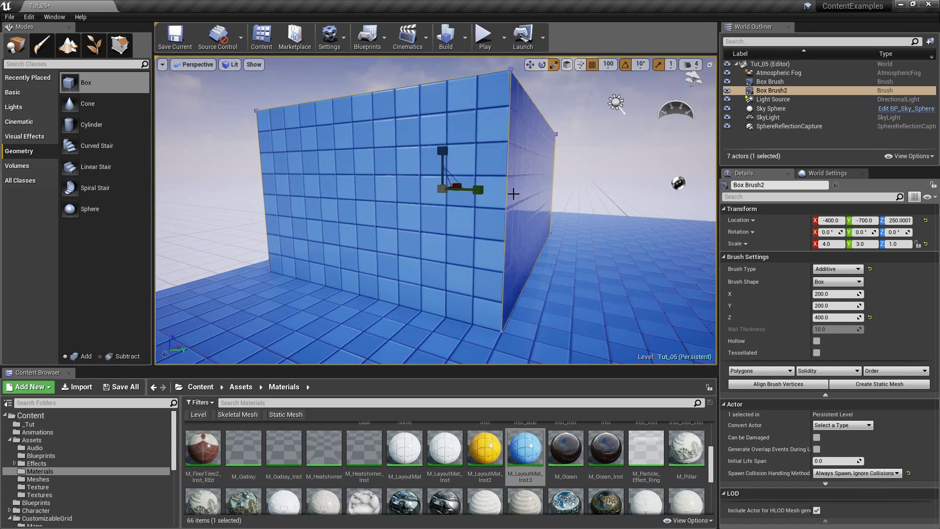
{"action": "left_click", "coordinate": [467, 212]}
{"action": "left_click", "coordinate": [468, 212]}
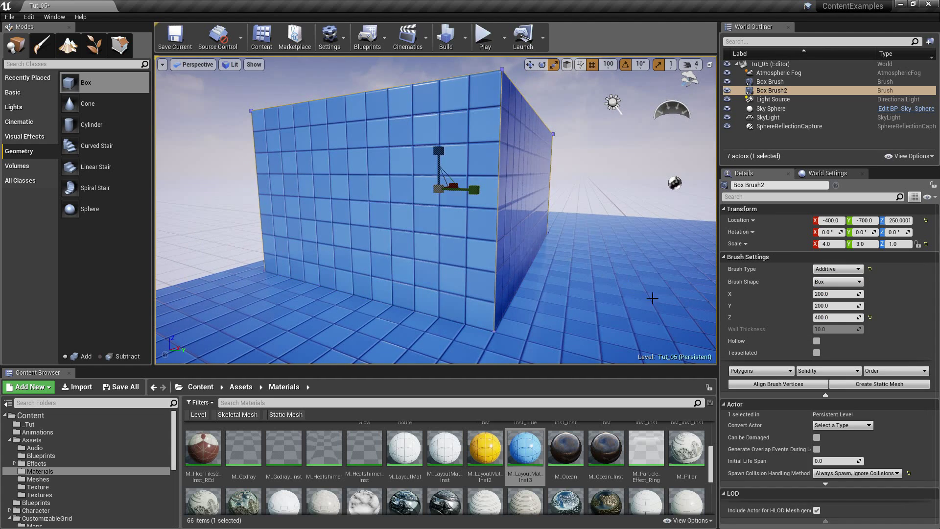
{"action": "left_click", "coordinate": [816, 341]}
Step: Set the hollow box brush's wall thickness to 20 and snap the brush back down onto the floor
{"action": "key", "text": "d"}
{"action": "mouse_move", "coordinate": [578, 293]}
{"action": "right_mouse_down"}
{"action": "mouse_move", "coordinate": [579, 313]}
{"action": "mouse_move", "coordinate": [553, 281]}
{"action": "mouse_move", "coordinate": [531, 284]}
{"action": "mouse_move", "coordinate": [534, 323]}
{"action": "mouse_move", "coordinate": [543, 269]}
{"action": "mouse_move", "coordinate": [544, 299]}
{"action": "right_mouse_up"}
{"action": "key", "text": "w"}
{"action": "key", "text": "s"}
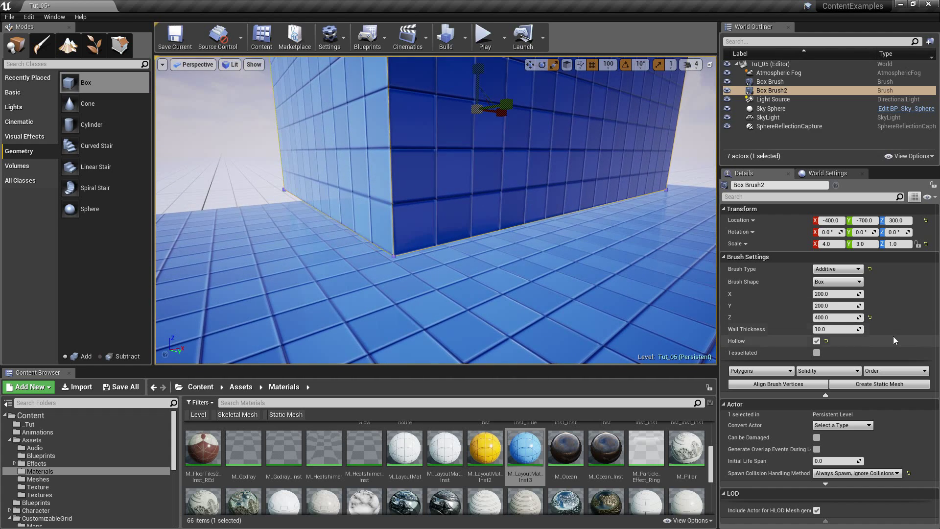
{"action": "left_click", "coordinate": [843, 329]}
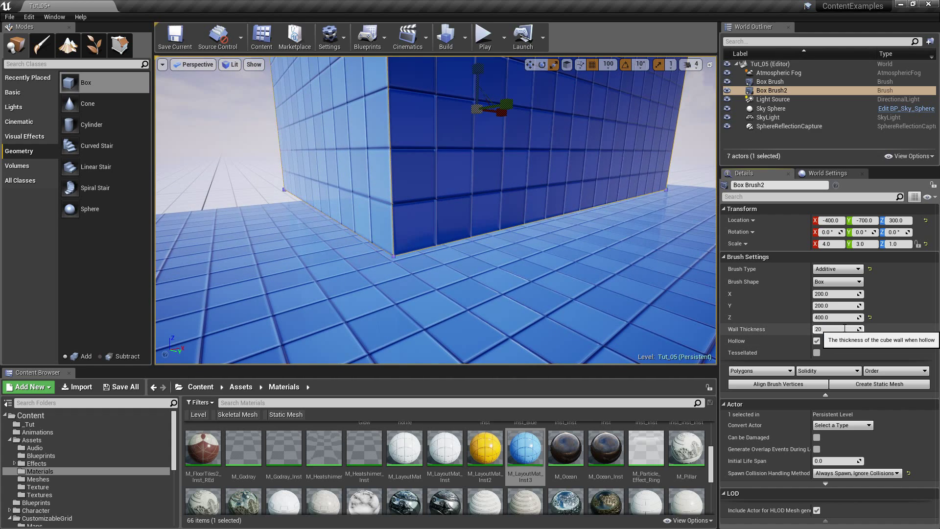
{"action": "key", "text": "s"}
{"action": "right_click_drag", "start_coordinate": [560, 248], "coordinate": [568, 256]}
{"action": "key", "text": "w"}
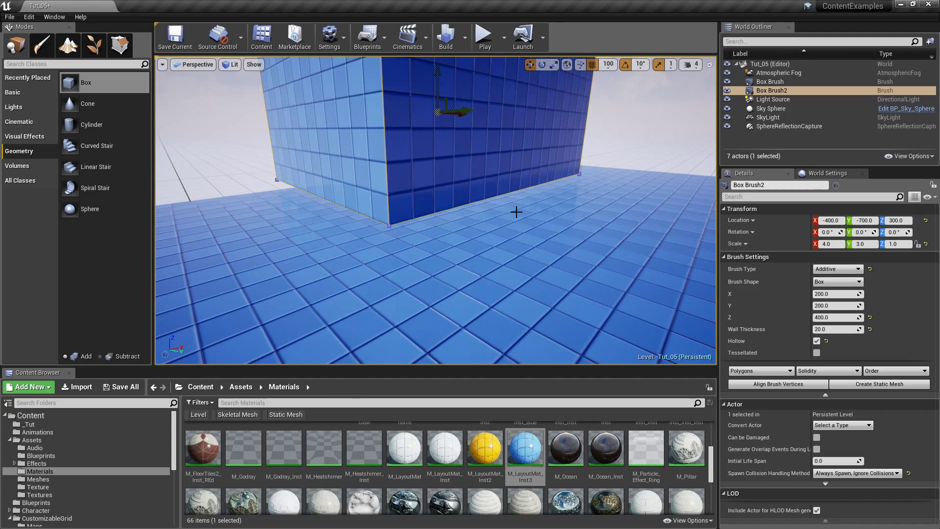
{"action": "key", "text": "End"}
Step: Place a third box brush near the hollow box at about X -1000, Y -500 and snap it to the floor
{"action": "key", "text": "a"}
{"action": "mouse_move", "coordinate": [489, 245]}
{"action": "right_mouse_down"}
{"action": "mouse_move", "coordinate": [538, 245]}
{"action": "mouse_move", "coordinate": [524, 254]}
{"action": "right_mouse_up"}
{"action": "key", "text": "w"}
{"action": "mouse_move", "coordinate": [527, 219]}
{"action": "right_mouse_down"}
{"action": "mouse_move", "coordinate": [470, 206]}
{"action": "mouse_move", "coordinate": [416, 225]}
{"action": "mouse_move", "coordinate": [408, 215]}
{"action": "mouse_move", "coordinate": [823, 223]}
{"action": "mouse_move", "coordinate": [549, 218]}
{"action": "mouse_move", "coordinate": [568, 218]}
{"action": "right_mouse_up"}
{"action": "key", "text": "s"}
{"action": "key", "text": "w"}
{"action": "key", "text": "s"}
{"action": "mouse_move", "coordinate": [101, 86]}
{"action": "left_mouse_down"}
{"action": "mouse_move", "coordinate": [274, 171]}
{"action": "mouse_move", "coordinate": [421, 268]}
{"action": "left_mouse_up"}
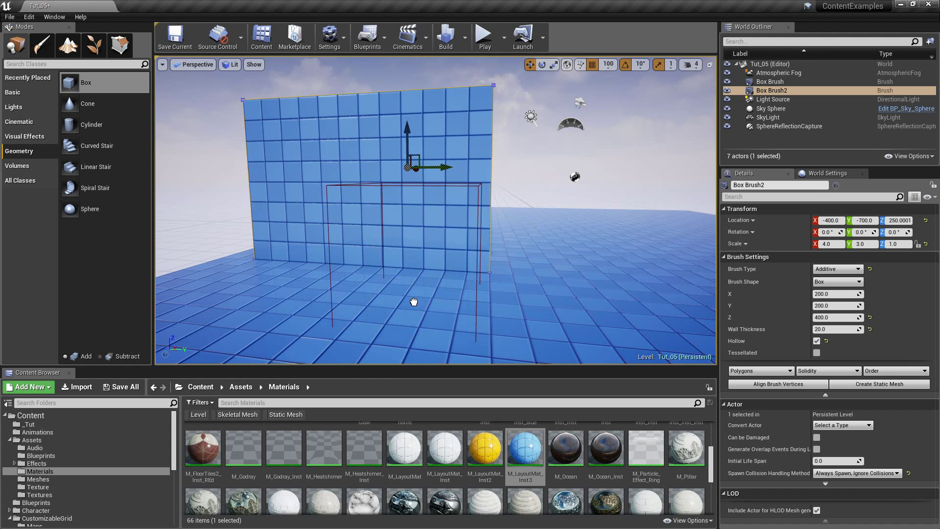
{"action": "left_click_drag", "start_coordinate": [417, 299], "coordinate": [419, 299]}
{"action": "key", "text": "d"}
{"action": "right_click_drag", "start_coordinate": [480, 269], "coordinate": [352, 264]}
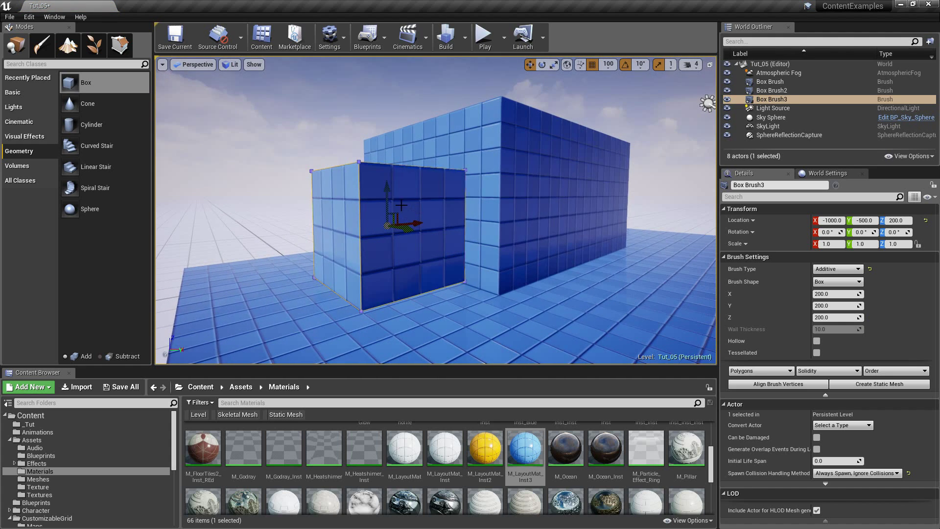
{"action": "key", "text": "End"}
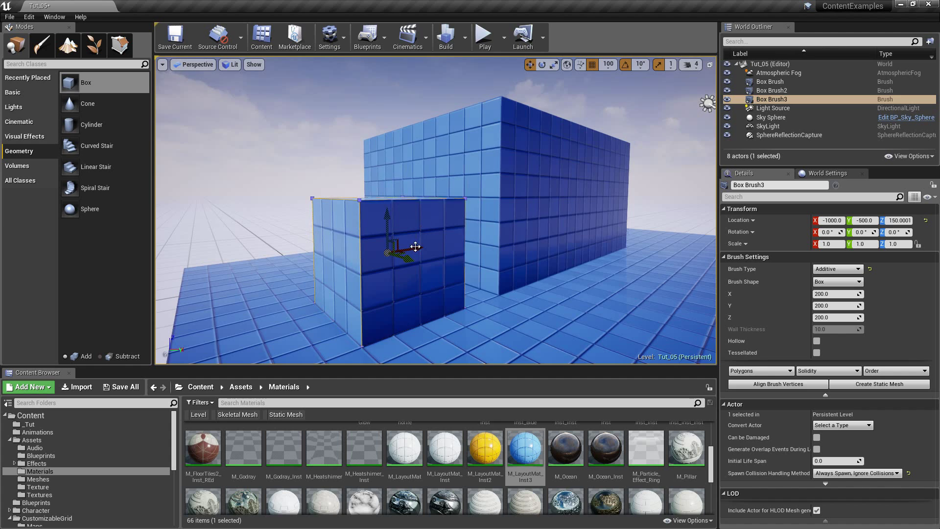
Step: Move the third box brush to X -900, Y -600, closer to the hollow box's wall
{"action": "mouse_move", "coordinate": [432, 243]}
{"action": "left_mouse_down"}
{"action": "mouse_move", "coordinate": [454, 243]}
{"action": "mouse_move", "coordinate": [424, 238]}
{"action": "left_mouse_up"}
{"action": "key", "text": "w"}
{"action": "right_click_drag", "start_coordinate": [424, 239], "coordinate": [482, 259]}
{"action": "key", "text": "a"}
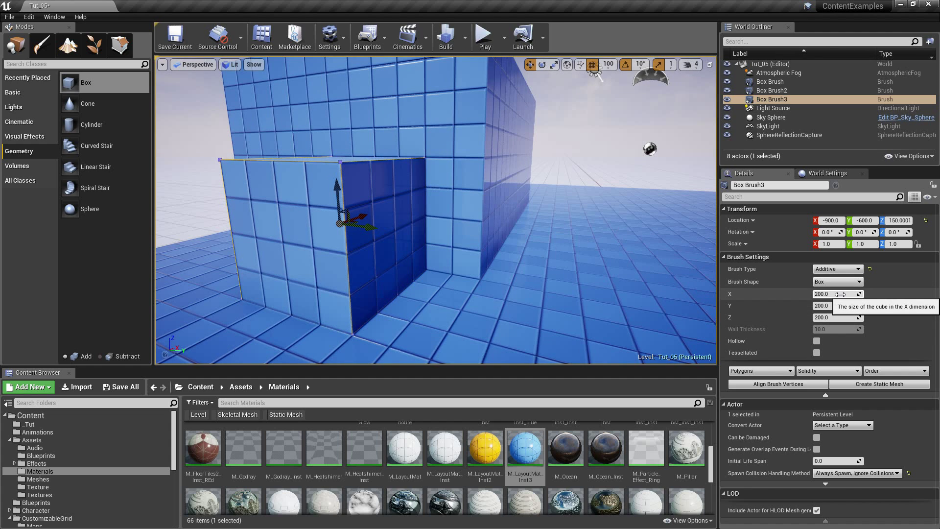
Step: Set the third box brush's size to 250 in X and 150 in Y
{"action": "left_click", "coordinate": [845, 307]}
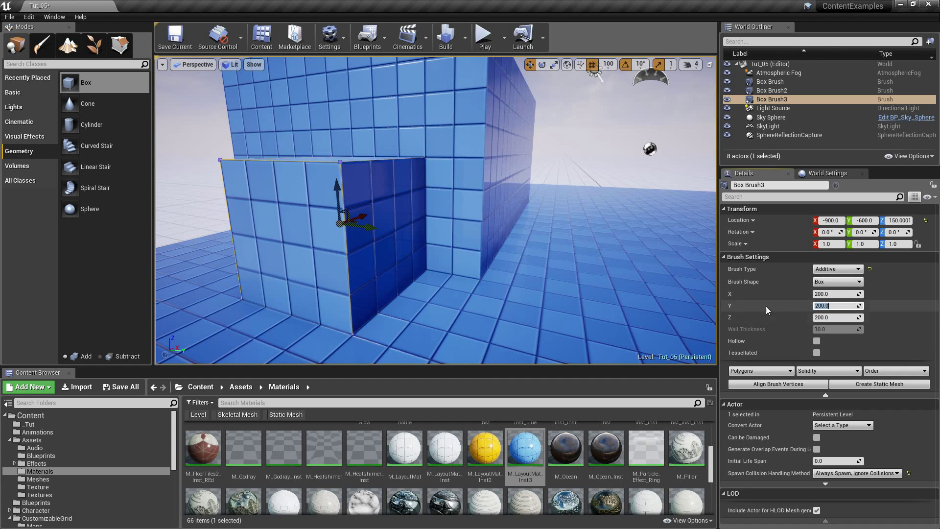
{"action": "right_click_drag", "start_coordinate": [508, 262], "coordinate": [520, 269]}
{"action": "key", "text": "a"}
{"action": "key", "text": "d"}
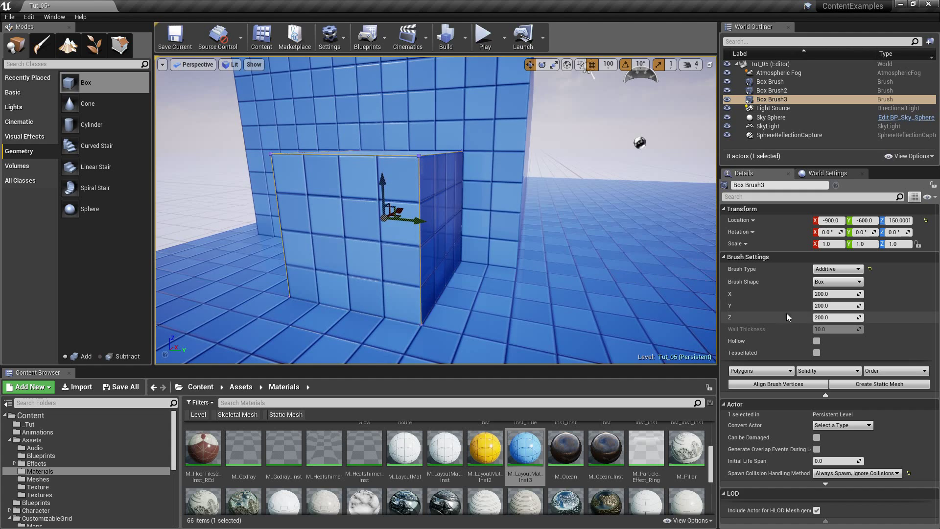
{"action": "left_click", "coordinate": [838, 306]}
{"action": "left_click", "coordinate": [840, 295]}
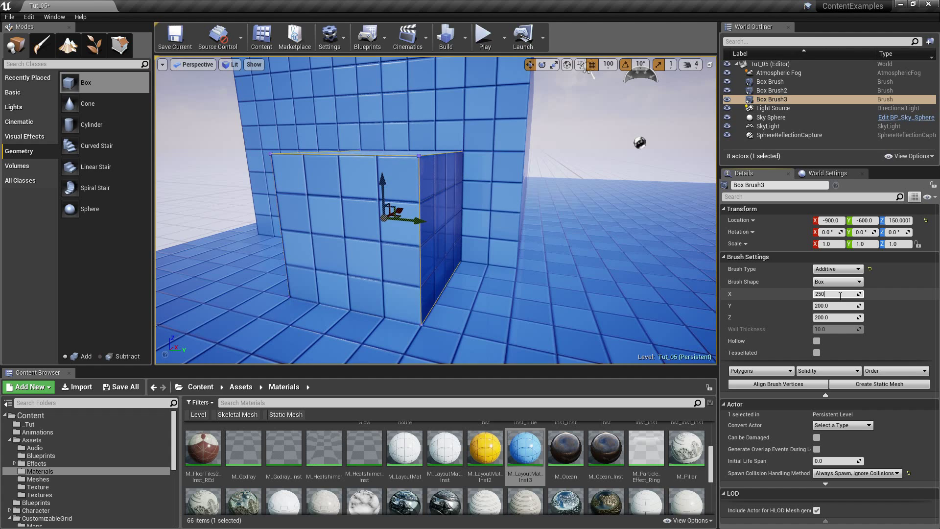
{"action": "type", "text": "250"}
{"action": "key", "text": "Tab"}
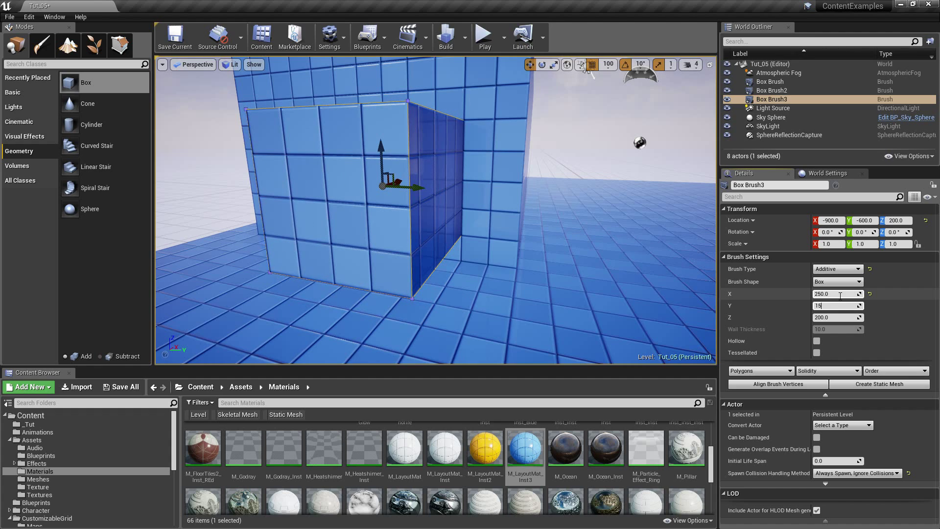
{"action": "key", "text": "Return"}
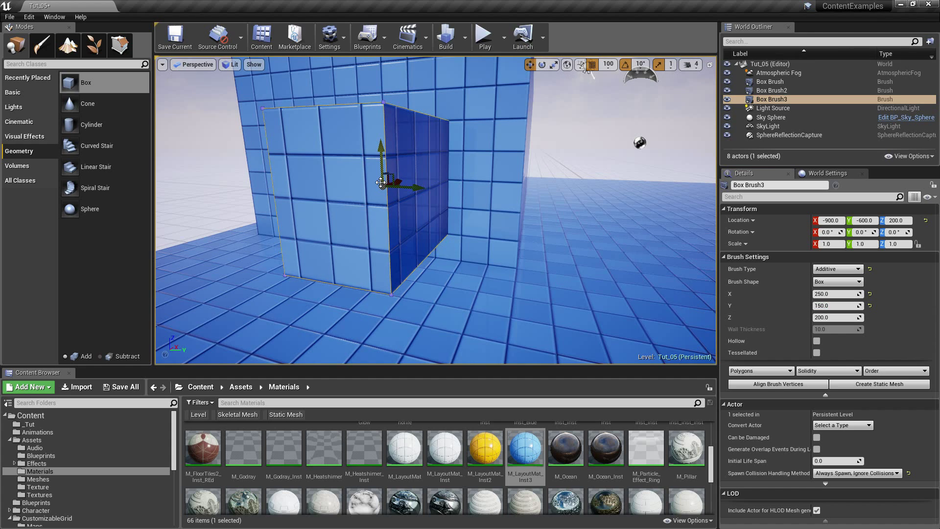
Step: Snap the third box brush to the floor, make it subtractive and move it into the hollow box's wall at X -800
{"action": "key", "text": "End"}
{"action": "left_click", "coordinate": [837, 269]}
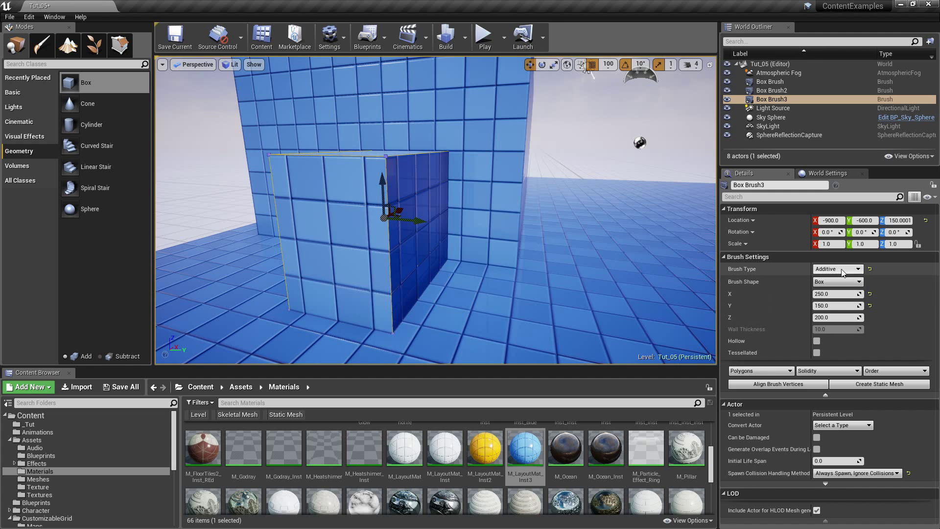
{"action": "left_click", "coordinate": [832, 292]}
{"action": "left_click_drag", "start_coordinate": [403, 210], "coordinate": [433, 195]}
{"action": "key", "text": "w"}
{"action": "right_click_drag", "start_coordinate": [430, 239], "coordinate": [249, 233]}
{"action": "key", "text": "w"}
{"action": "key", "text": "s"}
{"action": "right_click_drag", "start_coordinate": [636, 293], "coordinate": [397, 310]}
{"action": "key", "text": "d"}
{"action": "scroll", "coordinate": [431, 203], "scroll_direction": "down", "scroll_amount": 3}
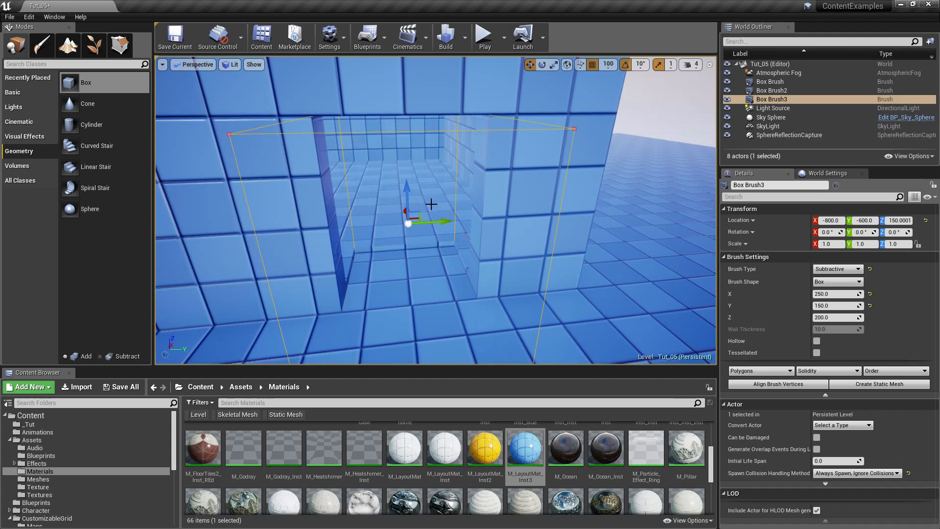
{"action": "scroll", "coordinate": [367, 236], "scroll_direction": "down", "scroll_amount": 5}
Step: Set the position grid snap to 10 and lower the hollow box brush to about Z 240, leaving nothing selected
{"action": "left_click", "coordinate": [342, 164]}
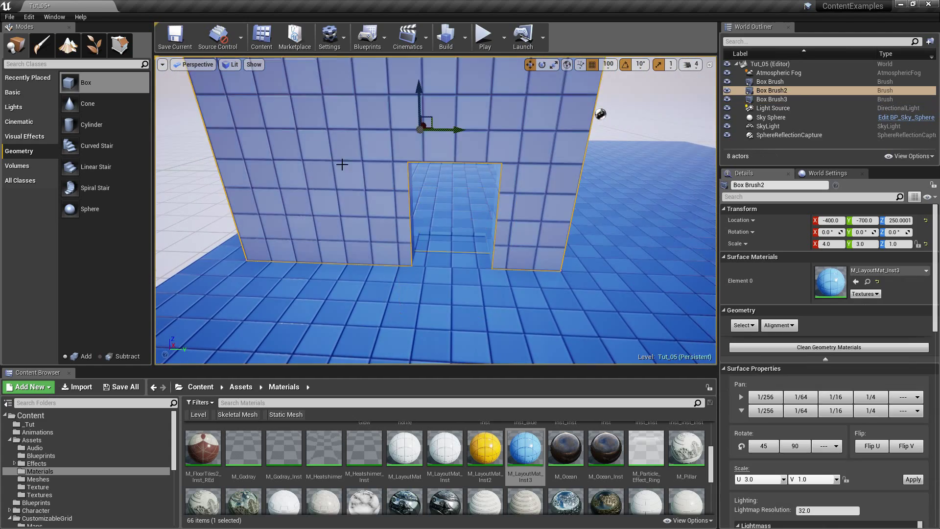
{"action": "key", "text": "f"}
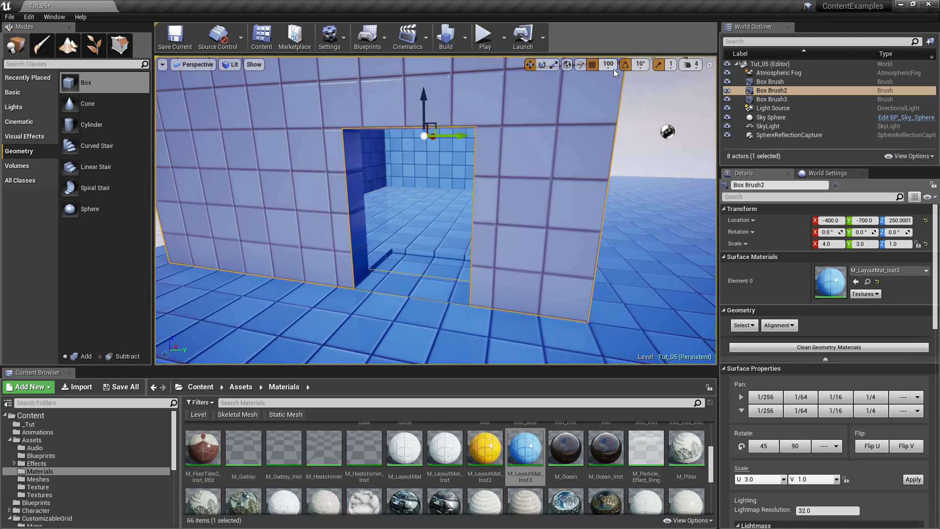
{"action": "left_click", "coordinate": [610, 65]}
{"action": "left_click", "coordinate": [612, 106]}
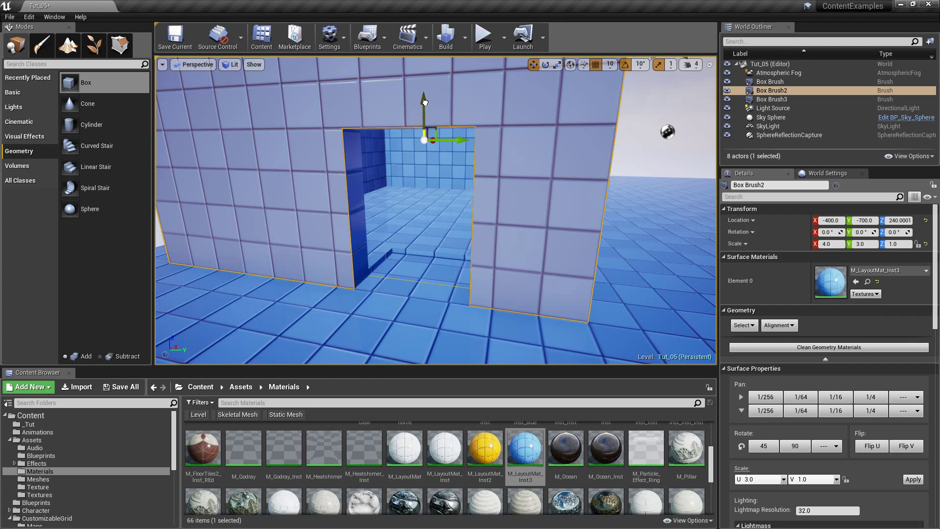
{"action": "left_click_drag", "start_coordinate": [425, 103], "coordinate": [425, 103]}
{"action": "key", "text": "Escape"}
{"action": "mouse_move", "coordinate": [445, 120]}
{"action": "right_mouse_down"}
{"action": "mouse_move", "coordinate": [274, 137]}
{"action": "mouse_move", "coordinate": [225, 128]}
{"action": "mouse_move", "coordinate": [372, 115]}
{"action": "mouse_move", "coordinate": [331, 125]}
{"action": "right_mouse_up"}
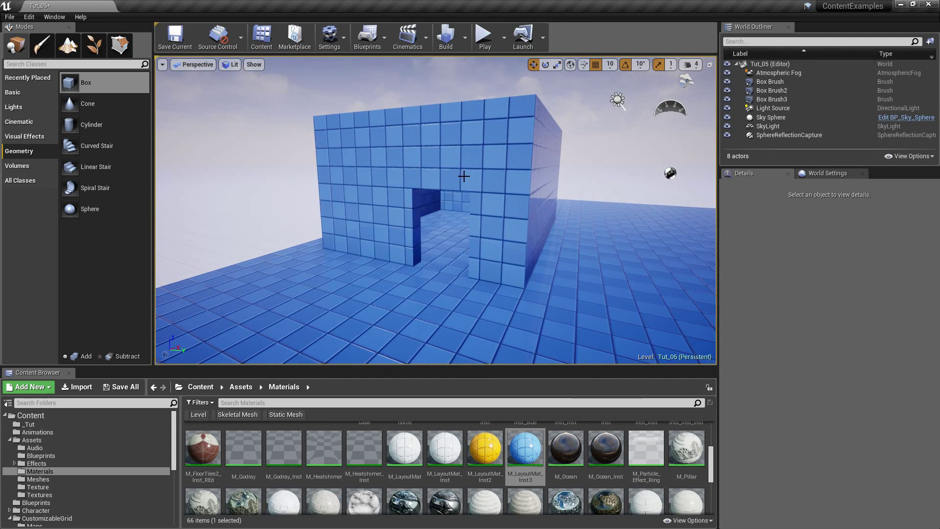
Step: Place a hollow cylinder brush beside the building and move it to about X -650, Y 170, Z 330
{"action": "right_click_drag", "start_coordinate": [464, 176], "coordinate": [543, 177]}
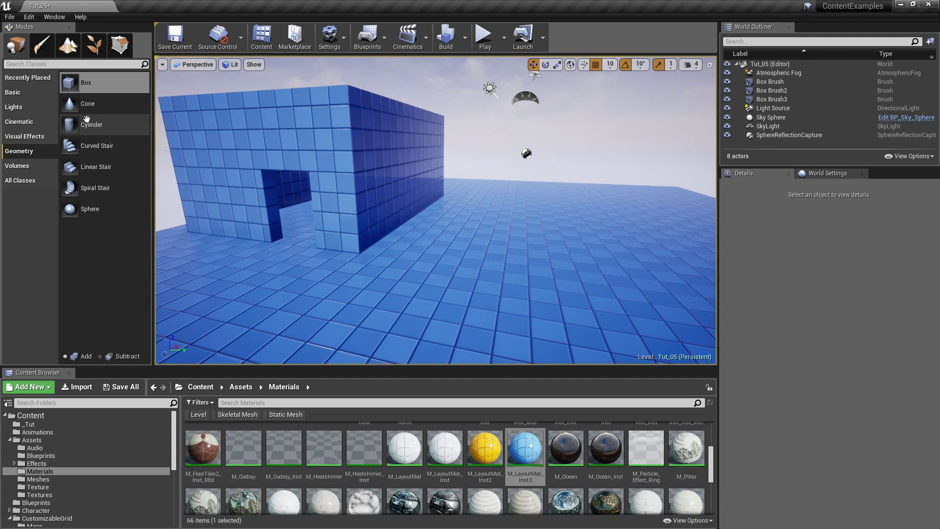
{"action": "left_click_drag", "start_coordinate": [91, 124], "coordinate": [485, 184]}
{"action": "left_click_drag", "start_coordinate": [520, 249], "coordinate": [521, 250]}
{"action": "mouse_move", "coordinate": [521, 249]}
{"action": "right_mouse_down"}
{"action": "mouse_move", "coordinate": [548, 252]}
{"action": "mouse_move", "coordinate": [543, 259]}
{"action": "right_mouse_up"}
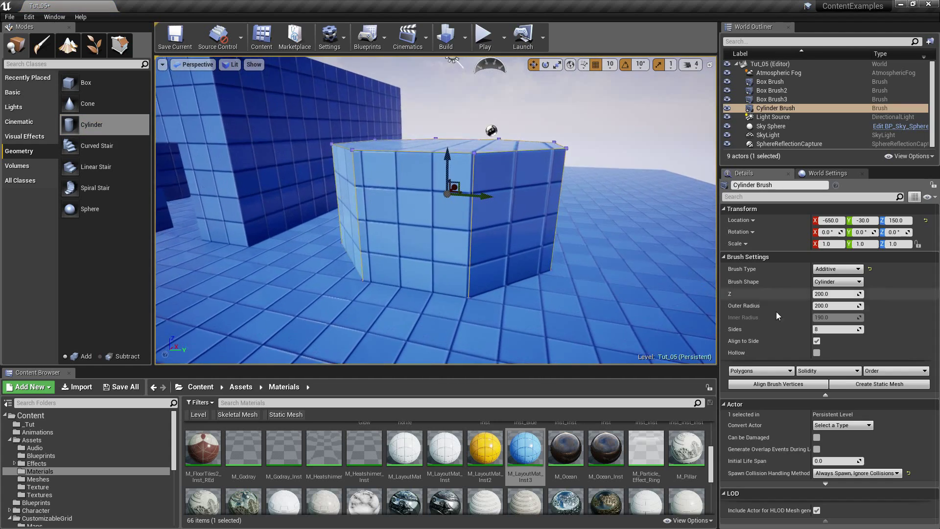
{"action": "left_click", "coordinate": [816, 353]}
{"action": "right_click_drag", "start_coordinate": [548, 226], "coordinate": [503, 236]}
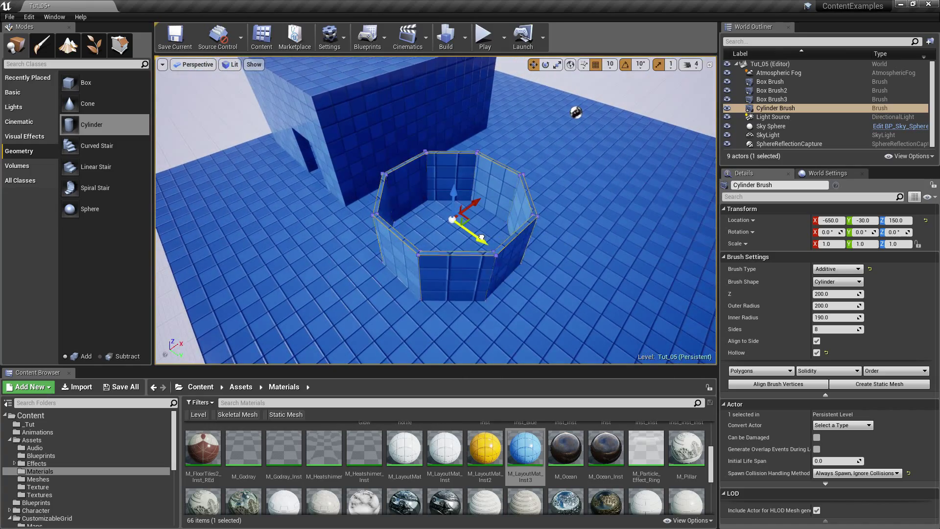
{"action": "right_click_drag", "start_coordinate": [540, 192], "coordinate": [482, 142]}
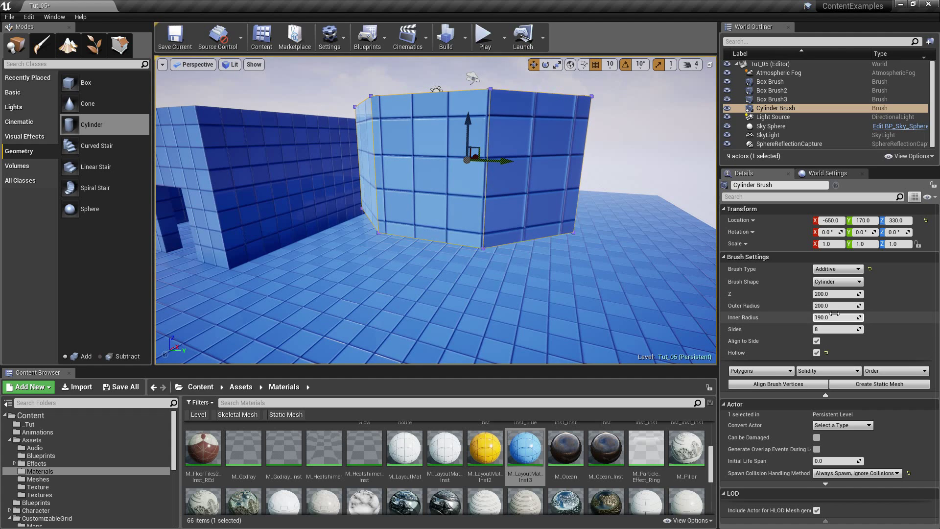
Step: Set the hollow cylinder's inner radius to about 160, outer radius to about 216 and height to about 223
{"action": "right_click_drag", "start_coordinate": [612, 274], "coordinate": [548, 294]}
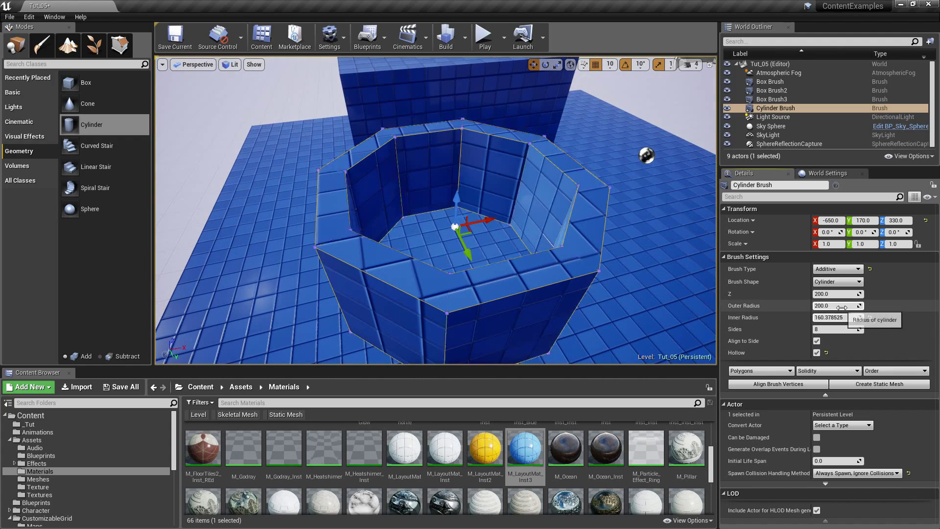
{"action": "left_click_drag", "start_coordinate": [837, 305], "coordinate": [836, 294]}
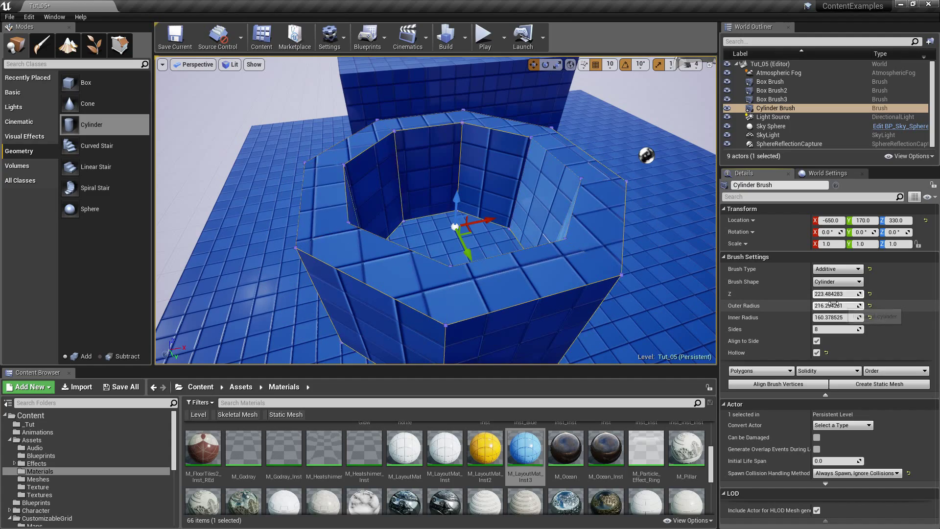
{"action": "mouse_move", "coordinate": [649, 294]}
{"action": "right_mouse_down"}
{"action": "mouse_move", "coordinate": [712, 279]}
{"action": "mouse_move", "coordinate": [666, 333]}
{"action": "mouse_move", "coordinate": [653, 328]}
{"action": "mouse_move", "coordinate": [665, 336]}
{"action": "mouse_move", "coordinate": [651, 321]}
{"action": "mouse_move", "coordinate": [658, 343]}
{"action": "mouse_move", "coordinate": [615, 348]}
{"action": "mouse_move", "coordinate": [636, 345]}
{"action": "right_mouse_up"}
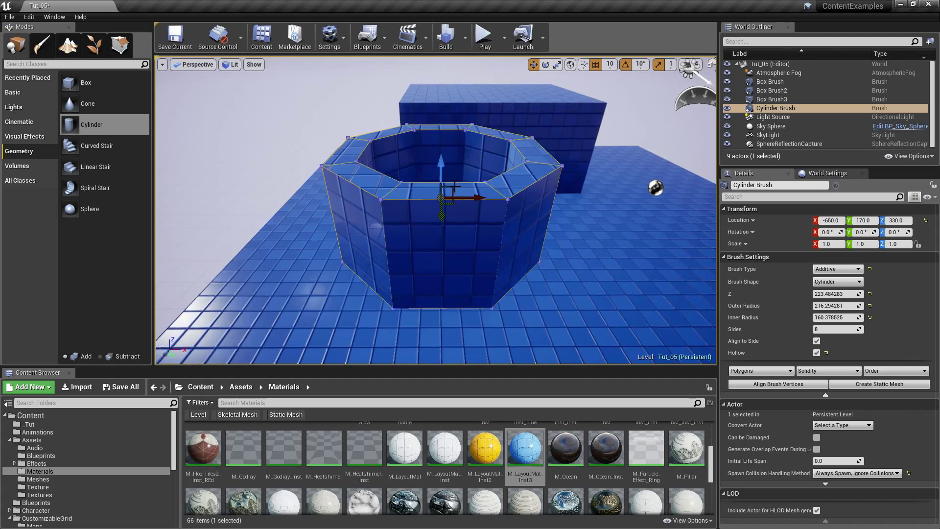
Step: Lower the hollow cylinder brush toward the floor to Z 270
{"action": "left_click_drag", "start_coordinate": [445, 228], "coordinate": [446, 193]}
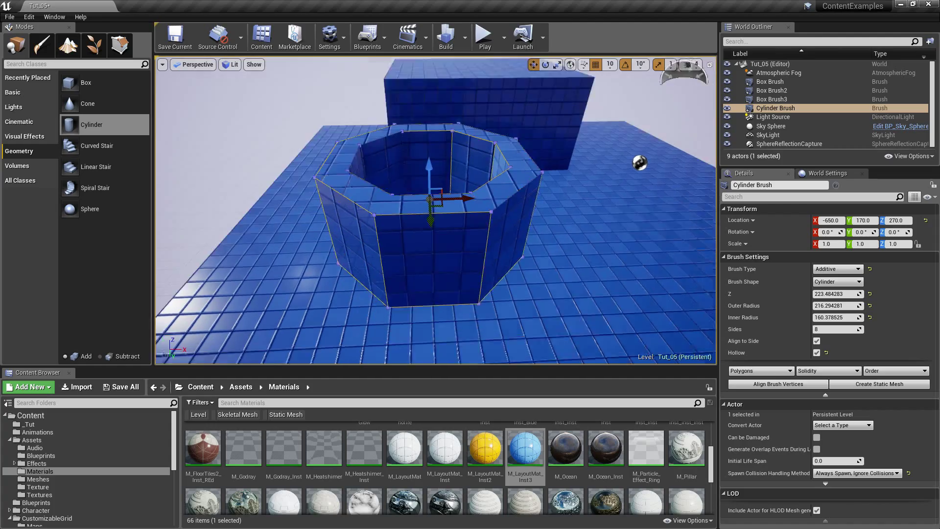
{"action": "mouse_move", "coordinate": [446, 193]}
{"action": "right_mouse_down"}
{"action": "mouse_move", "coordinate": [407, 171]}
{"action": "mouse_move", "coordinate": [421, 166]}
{"action": "right_mouse_up"}
{"action": "right_click_drag", "start_coordinate": [455, 221], "coordinate": [455, 221]}
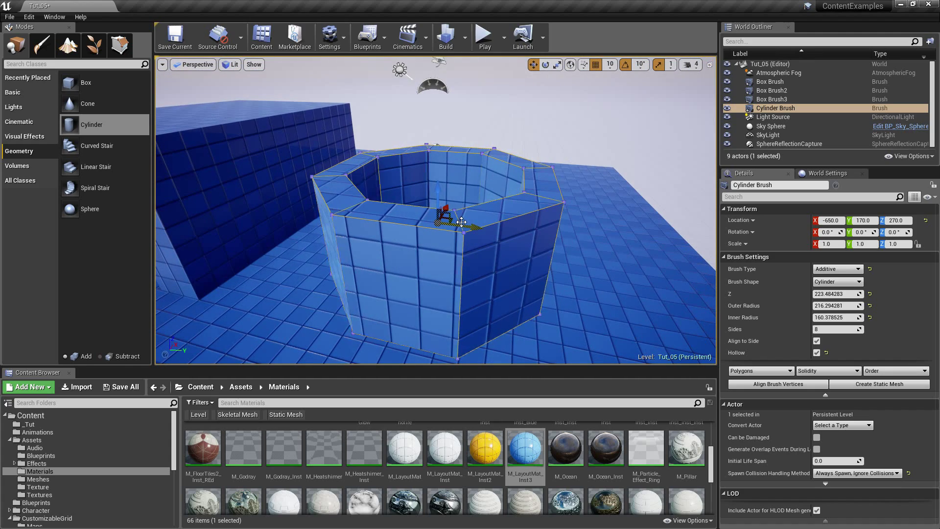
Step: Place a curved stair brush on the floor in front of the building at about X -1230, Y -410
{"action": "right_click_drag", "start_coordinate": [401, 192], "coordinate": [401, 183]}
{"action": "left_click_drag", "start_coordinate": [93, 145], "coordinate": [297, 254]}
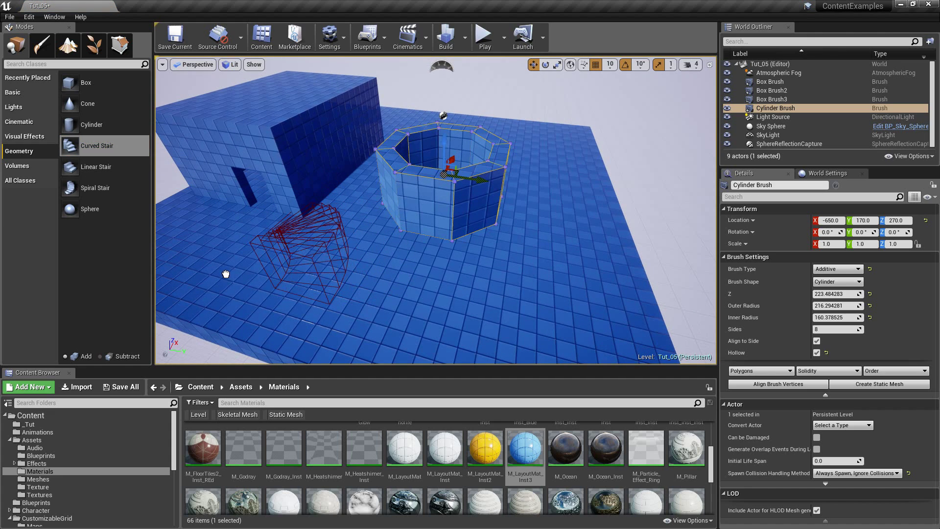
{"action": "left_click_drag", "start_coordinate": [209, 300], "coordinate": [210, 299]}
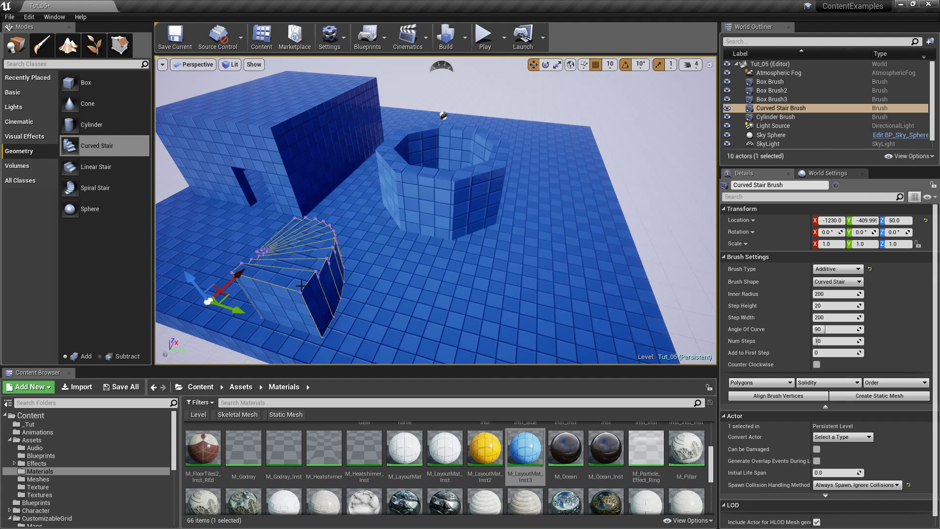
Step: Delete the curved stair brush, the cylinder brush and the building's two box brushes, keeping only the floor brush
{"action": "key", "text": "Delete"}
{"action": "left_click", "coordinate": [447, 157]}
{"action": "key", "text": "Delete"}
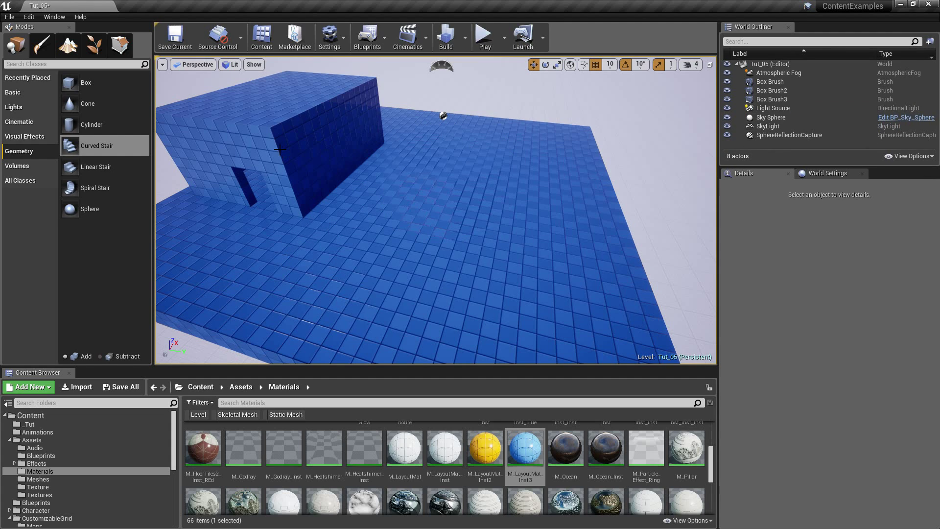
{"action": "left_click", "coordinate": [783, 91]}
{"action": "key", "text": "Delete"}
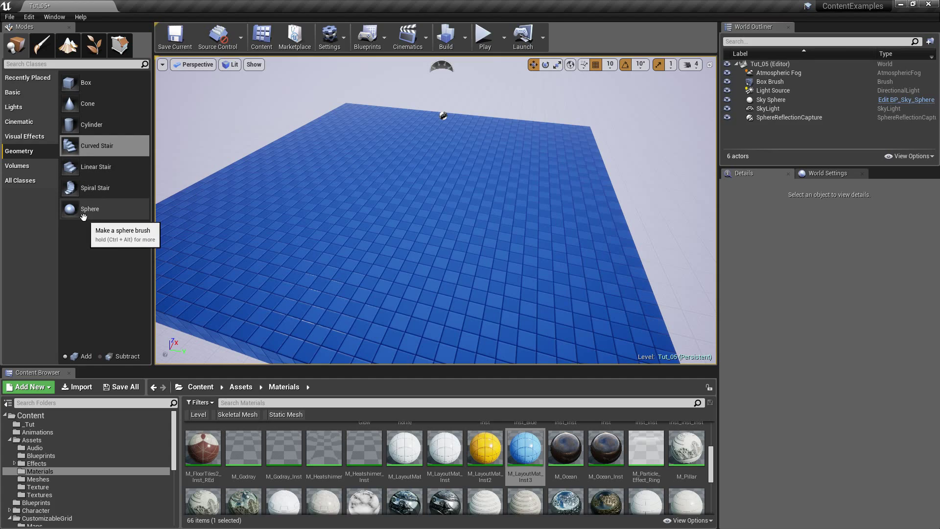
Step: Place a sphere brush above the floor at about X -860, Y -100, Z 310 and view it from several sides
{"action": "mouse_move", "coordinate": [84, 217]}
{"action": "left_mouse_down"}
{"action": "mouse_move", "coordinate": [248, 195]}
{"action": "mouse_move", "coordinate": [361, 237]}
{"action": "left_mouse_up"}
{"action": "key", "text": "f"}
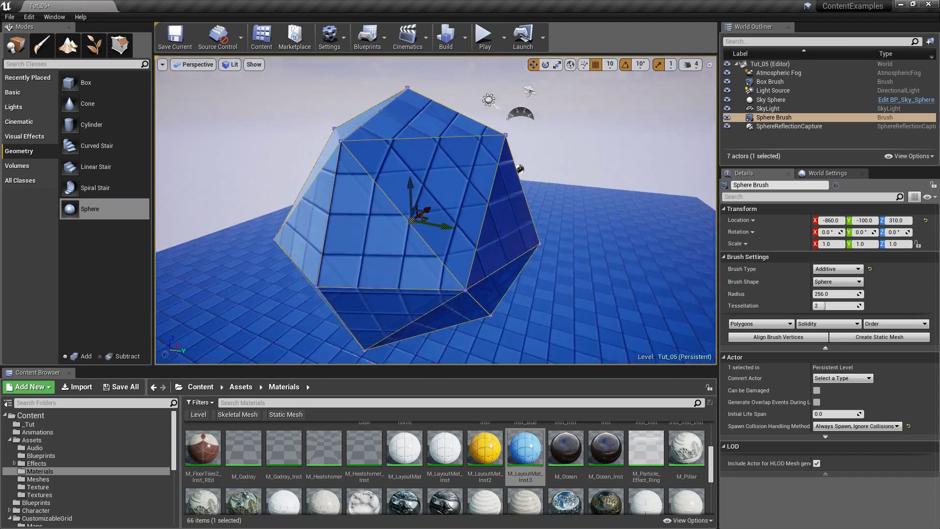
{"action": "right_click_drag", "start_coordinate": [361, 237], "coordinate": [509, 240]}
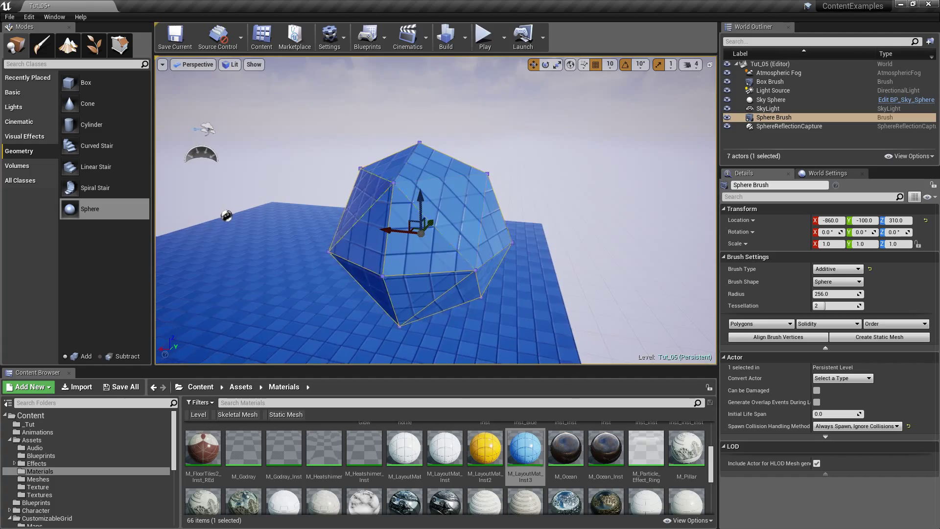
{"action": "right_click_drag", "start_coordinate": [367, 210], "coordinate": [414, 199]}
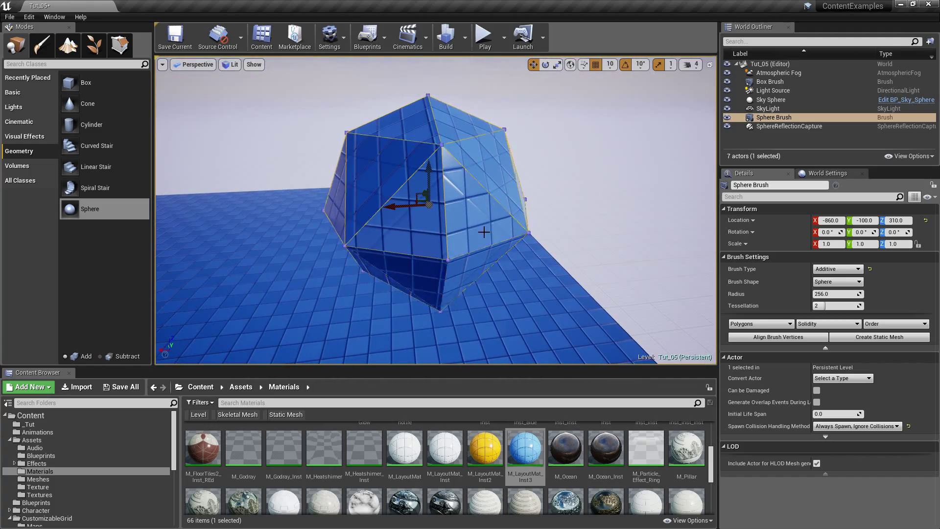
{"action": "mouse_move", "coordinate": [445, 288]}
{"action": "right_mouse_down"}
{"action": "mouse_move", "coordinate": [475, 286]}
{"action": "mouse_move", "coordinate": [479, 313]}
{"action": "mouse_move", "coordinate": [461, 292]}
{"action": "mouse_move", "coordinate": [490, 255]}
{"action": "right_mouse_up"}
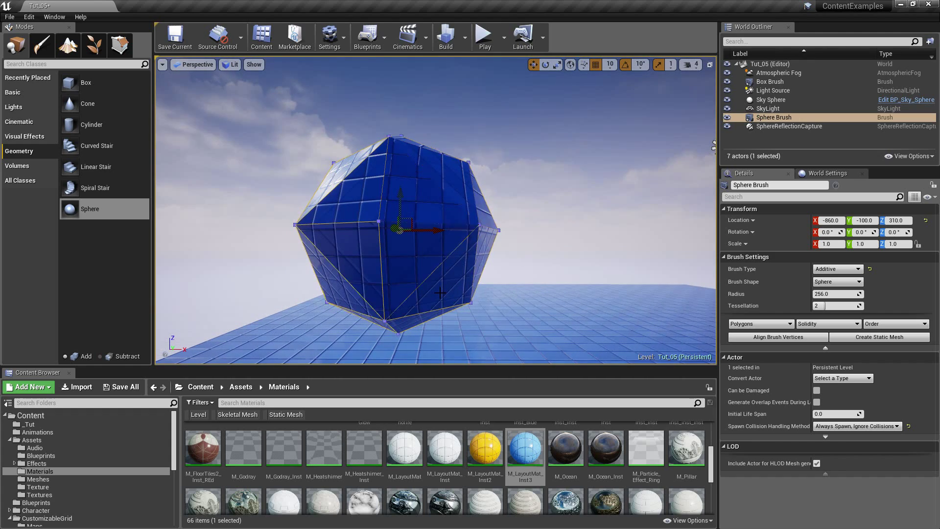
{"action": "mouse_move", "coordinate": [436, 211]}
{"action": "right_mouse_down"}
{"action": "mouse_move", "coordinate": [480, 230]}
{"action": "mouse_move", "coordinate": [494, 250]}
{"action": "mouse_move", "coordinate": [500, 220]}
{"action": "right_mouse_up"}
Step: Set the sphere brush's tessellation to 4 for a rounder shape
{"action": "right_click_drag", "start_coordinate": [654, 308], "coordinate": [655, 309]}
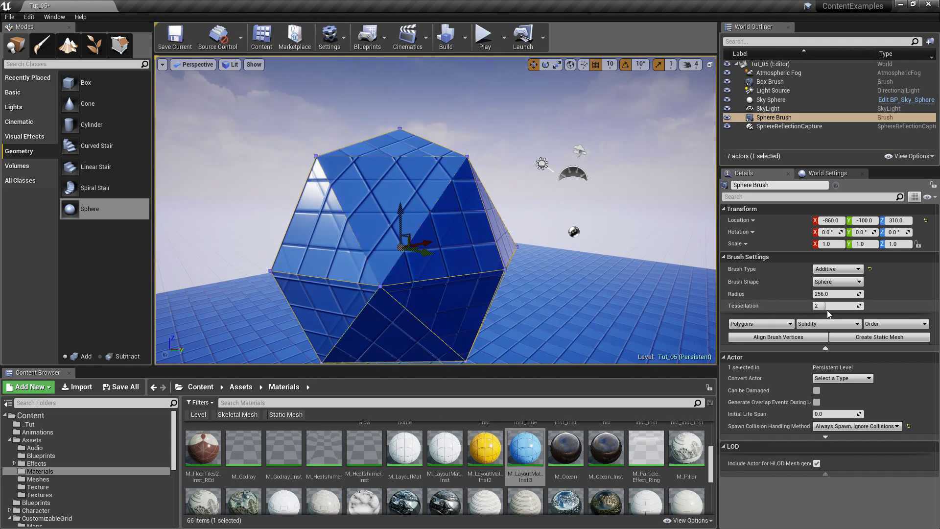
{"action": "left_click_drag", "start_coordinate": [827, 306], "coordinate": [828, 306]}
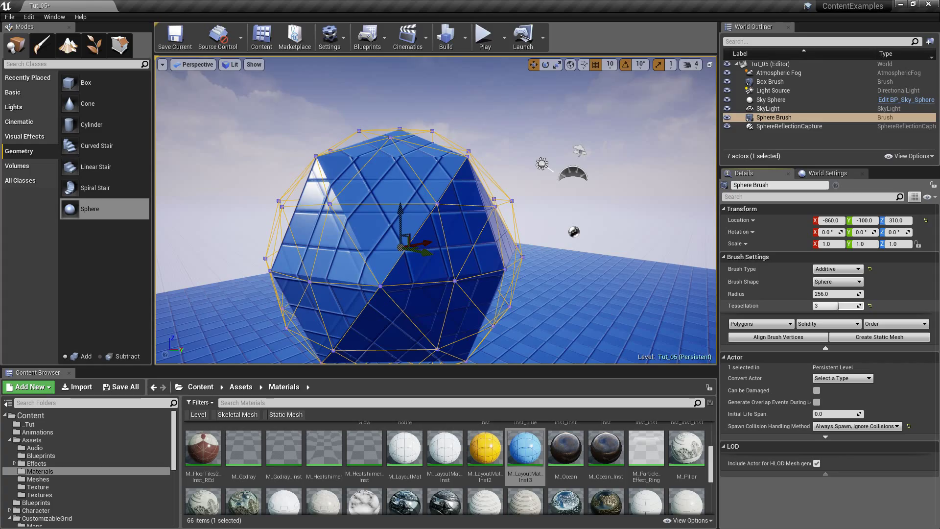
{"action": "mouse_move", "coordinate": [646, 313]}
{"action": "right_mouse_down"}
{"action": "mouse_move", "coordinate": [658, 313]}
{"action": "mouse_move", "coordinate": [653, 296]}
{"action": "mouse_move", "coordinate": [651, 314]}
{"action": "right_mouse_up"}
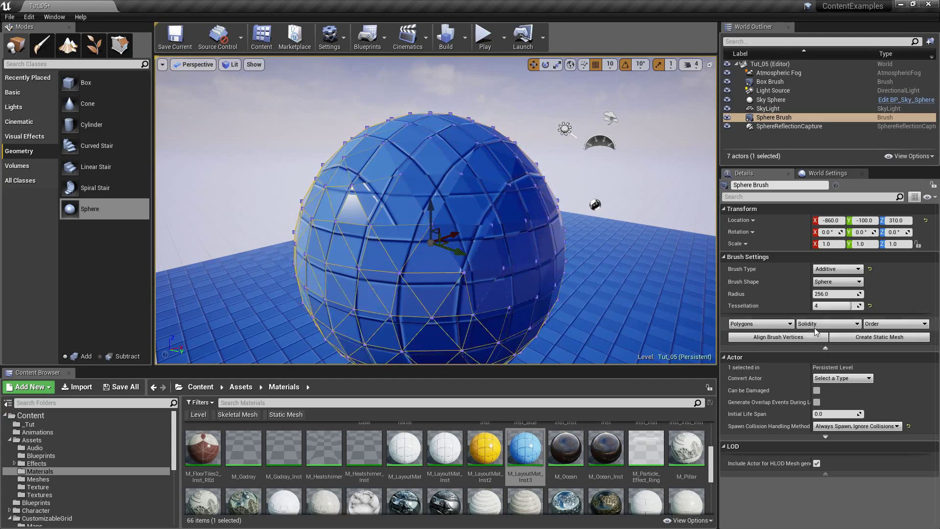
Step: Select all surfaces of the sphere brush and apply the Fit surface alignment
{"action": "left_click", "coordinate": [467, 244]}
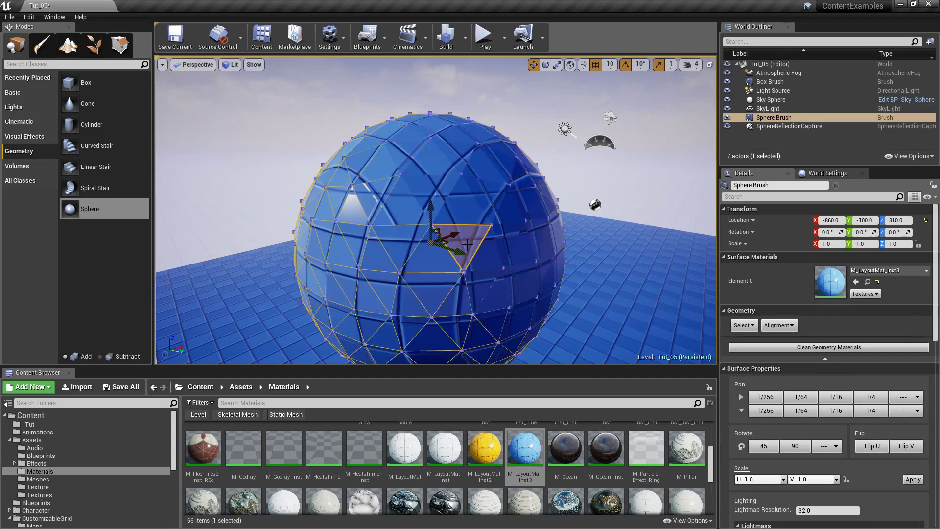
{"action": "left_click", "coordinate": [778, 325]}
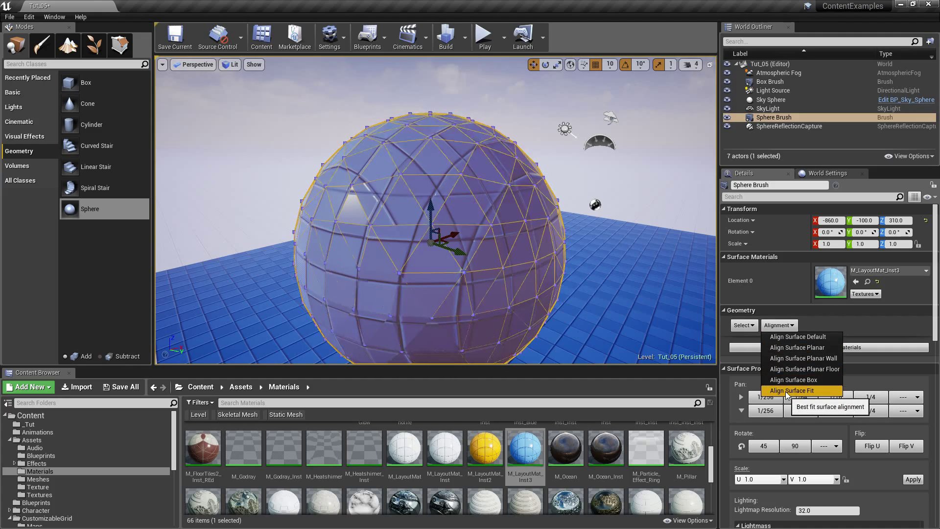
{"action": "left_click", "coordinate": [786, 392]}
Step: Try the Default, Planar, Planar Wall, Planar Floor and Box surface alignments on the sphere brush
{"action": "left_click", "coordinate": [778, 325]}
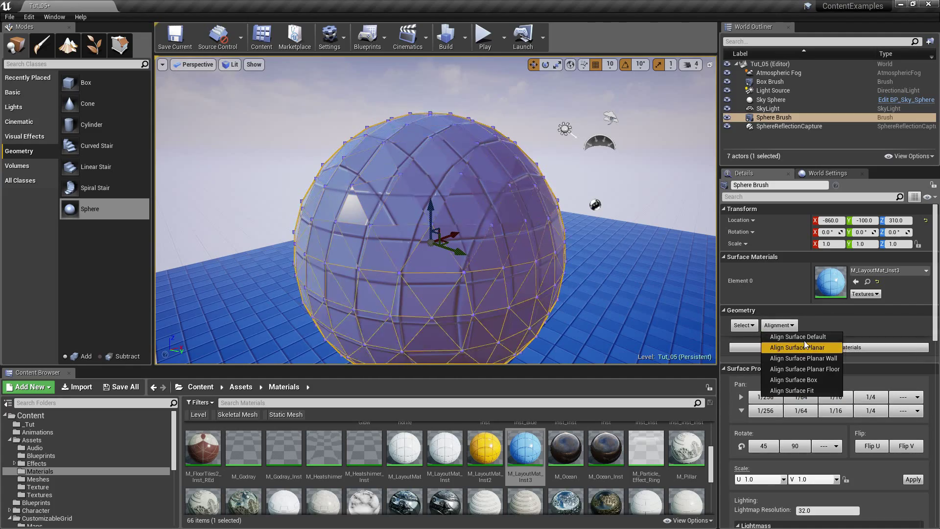
{"action": "left_click", "coordinate": [804, 341]}
{"action": "left_click", "coordinate": [781, 326]}
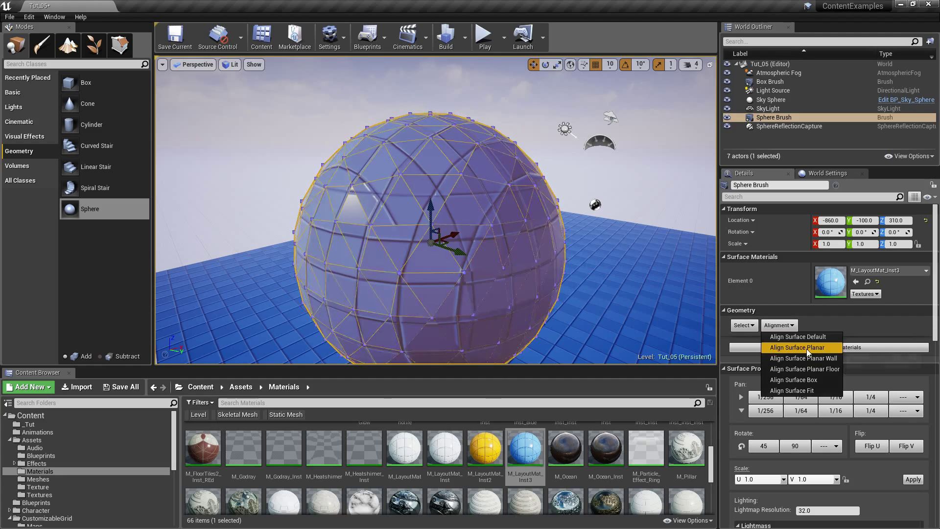
{"action": "left_click", "coordinate": [806, 349]}
{"action": "left_click", "coordinate": [783, 325]}
{"action": "left_click", "coordinate": [800, 355]}
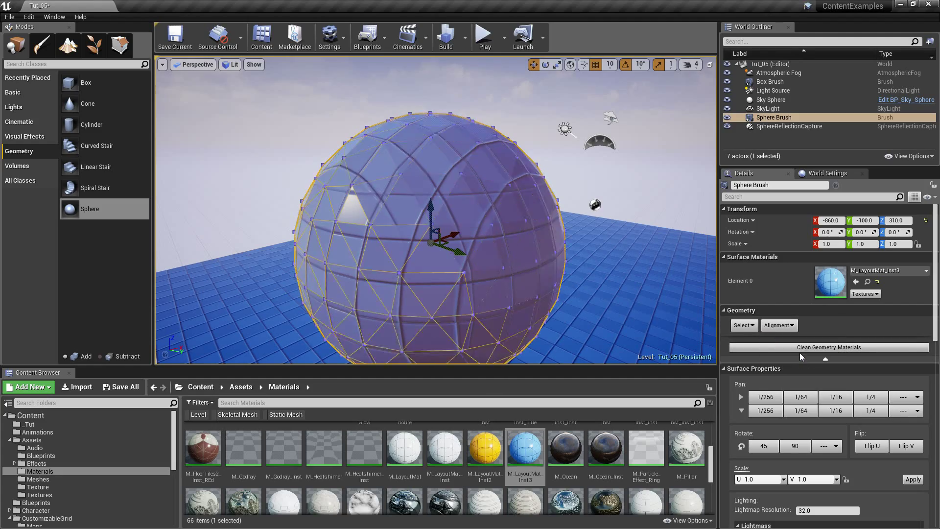
{"action": "left_click", "coordinate": [783, 325]}
{"action": "left_click", "coordinate": [806, 366]}
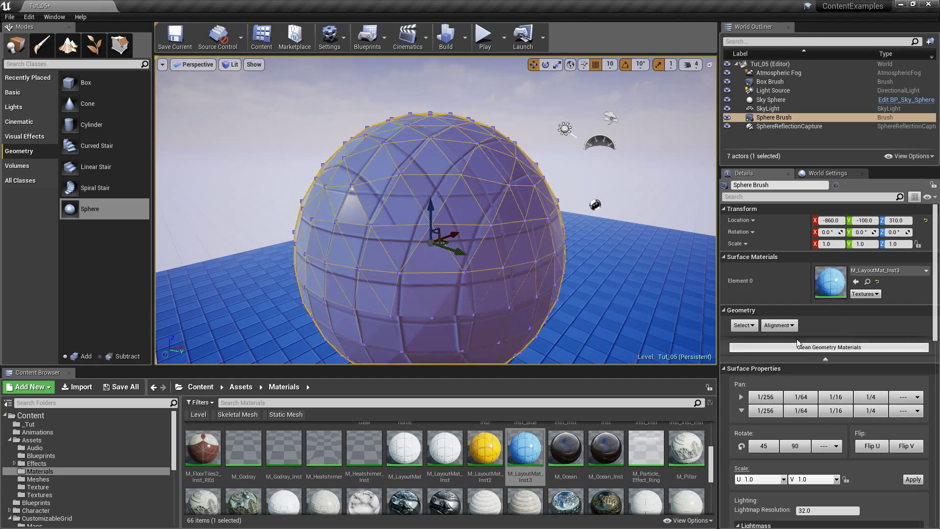
{"action": "left_click", "coordinate": [781, 325]}
{"action": "left_click", "coordinate": [802, 383]}
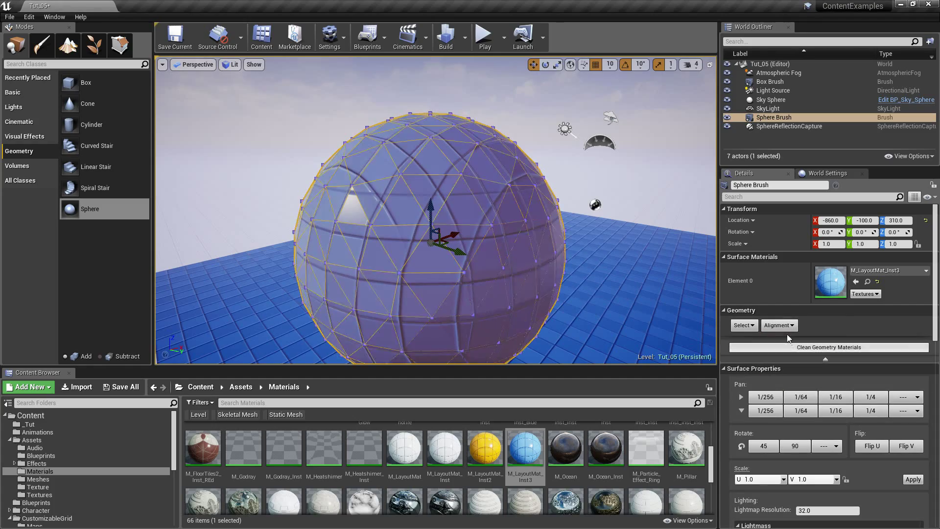
Step: Return the sphere's surfaces to the Fit alignment and clear the selection
{"action": "left_click", "coordinate": [783, 326]}
{"action": "left_click", "coordinate": [791, 391]}
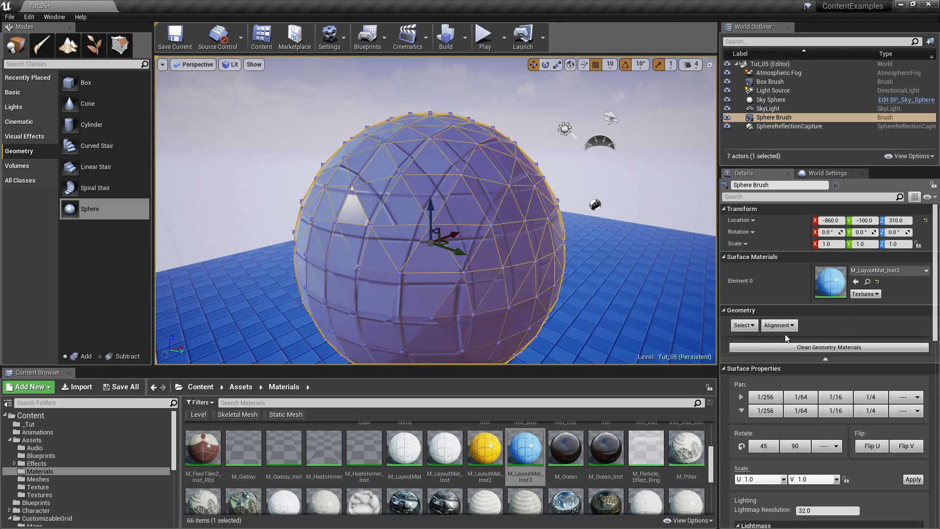
{"action": "key", "text": "Escape"}
Step: Examine the aligned texture on the sphere brush from different sides
{"action": "key", "text": "w"}
{"action": "mouse_move", "coordinate": [555, 306]}
{"action": "right_mouse_down"}
{"action": "mouse_move", "coordinate": [562, 323]}
{"action": "mouse_move", "coordinate": [607, 333]}
{"action": "mouse_move", "coordinate": [685, 328]}
{"action": "mouse_move", "coordinate": [717, 313]}
{"action": "mouse_move", "coordinate": [763, 335]}
{"action": "mouse_move", "coordinate": [729, 333]}
{"action": "mouse_move", "coordinate": [722, 322]}
{"action": "mouse_move", "coordinate": [689, 328]}
{"action": "right_mouse_up"}
{"action": "key", "text": "a"}
{"action": "key", "text": "w"}
{"action": "key", "text": "s"}
{"action": "key", "text": "w"}
{"action": "key", "text": "s"}
{"action": "key", "text": "d"}
{"action": "key", "text": "s"}
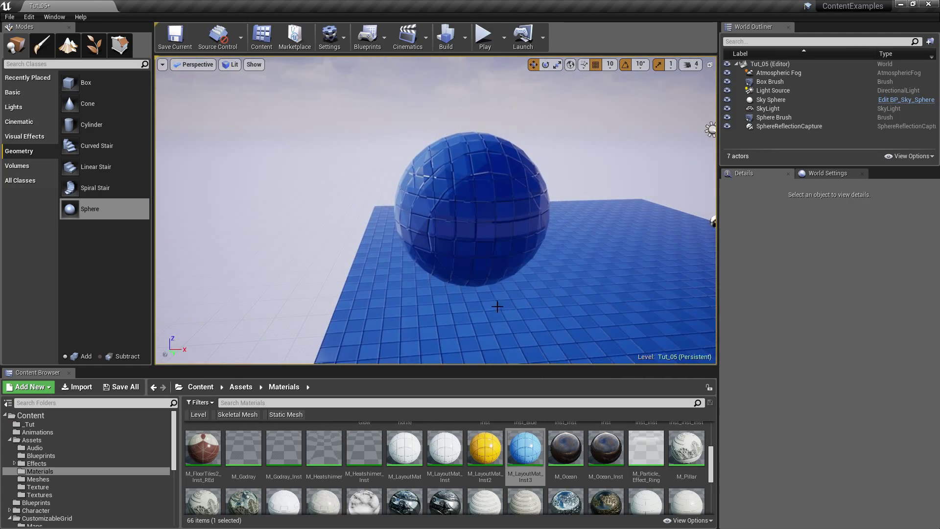
Step: Place an additive box brush beside the sphere and scale it into a wide slab that encloses the sphere's lower part
{"action": "left_click", "coordinate": [485, 232]}
{"action": "key", "text": "w"}
{"action": "right_click_drag", "start_coordinate": [496, 278], "coordinate": [473, 278]}
{"action": "key", "text": "d"}
{"action": "key", "text": "s"}
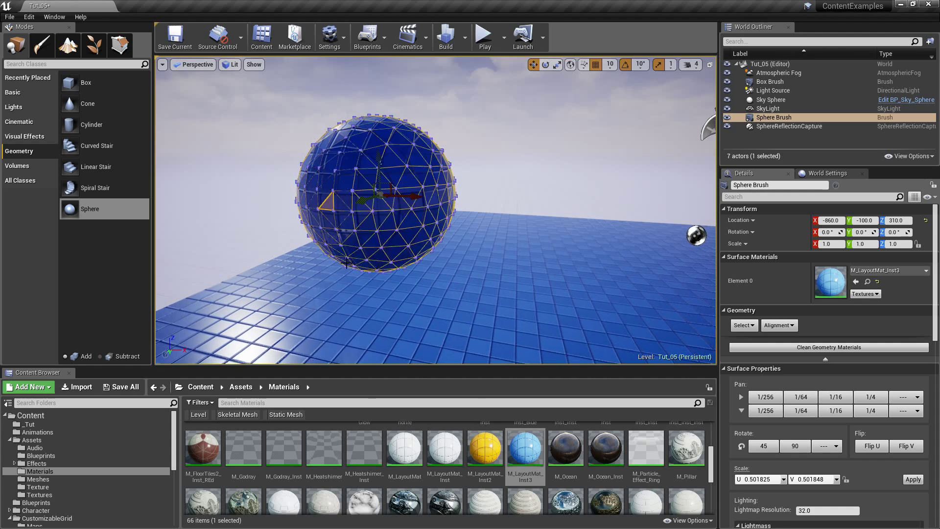
{"action": "left_click_drag", "start_coordinate": [79, 85], "coordinate": [352, 181]}
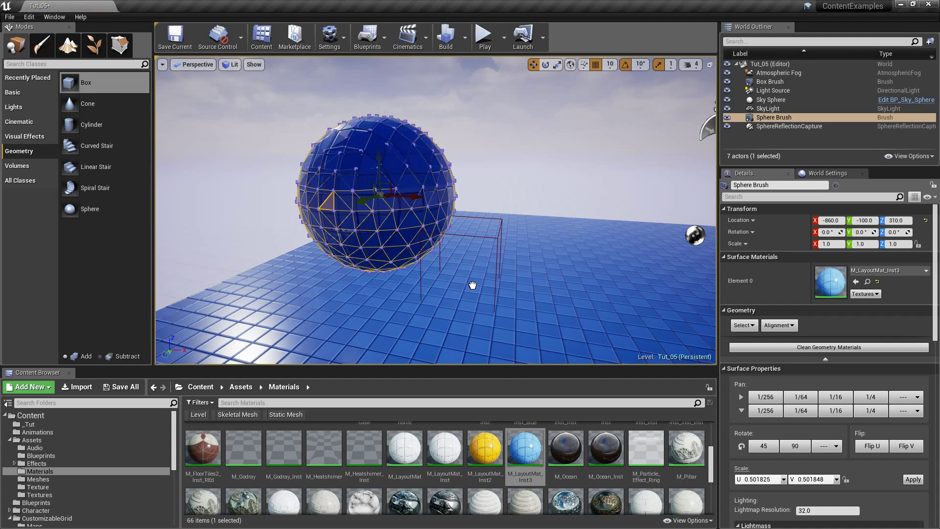
{"action": "left_click_drag", "start_coordinate": [472, 285], "coordinate": [478, 275]}
{"action": "key", "text": "r"}
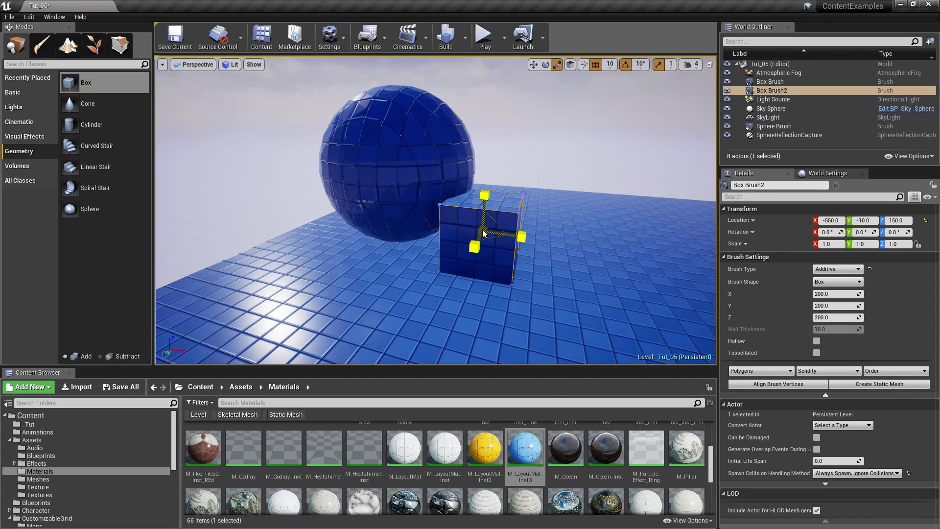
{"action": "left_click", "coordinate": [495, 233]}
{"action": "left_click_drag", "start_coordinate": [521, 236], "coordinate": [495, 245]}
{"action": "mouse_move", "coordinate": [495, 244]}
{"action": "right_mouse_down"}
{"action": "mouse_move", "coordinate": [482, 198]}
{"action": "mouse_move", "coordinate": [468, 210]}
{"action": "right_mouse_up"}
Step: Select individual surfaces on the exposed part of the sphere and view their surface properties
{"action": "left_click", "coordinate": [468, 182]}
{"action": "right_click_drag", "start_coordinate": [482, 165], "coordinate": [512, 192]}
{"action": "left_click", "coordinate": [405, 127]}
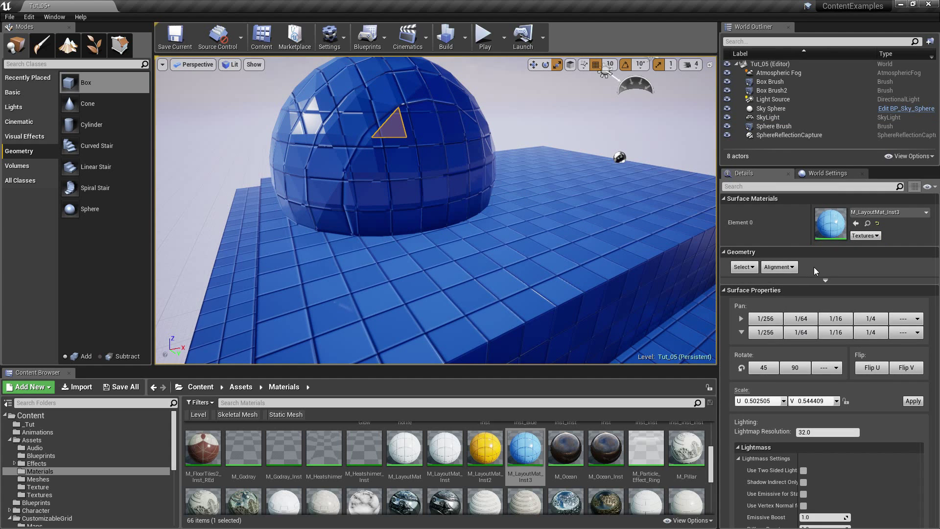
{"action": "right_click_drag", "start_coordinate": [433, 161], "coordinate": [403, 149]}
{"action": "left_click", "coordinate": [423, 150]}
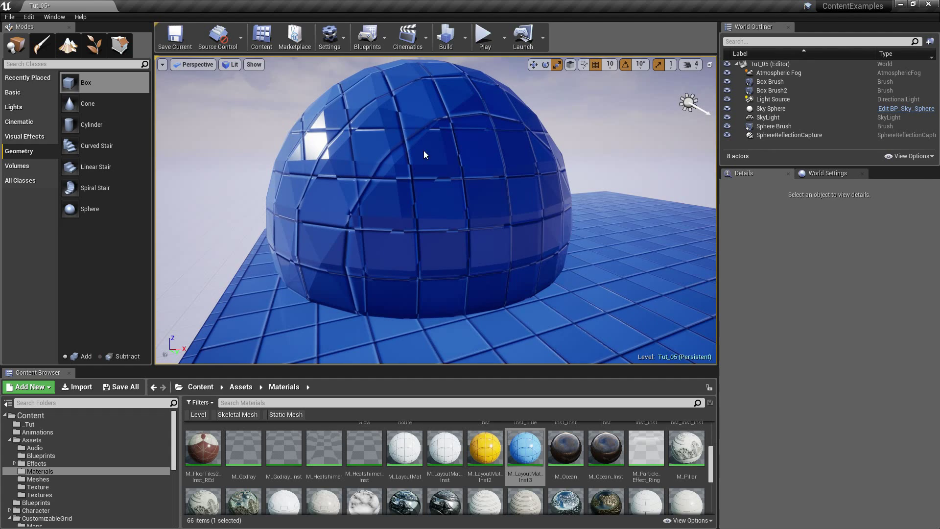
{"action": "left_click", "coordinate": [424, 154]}
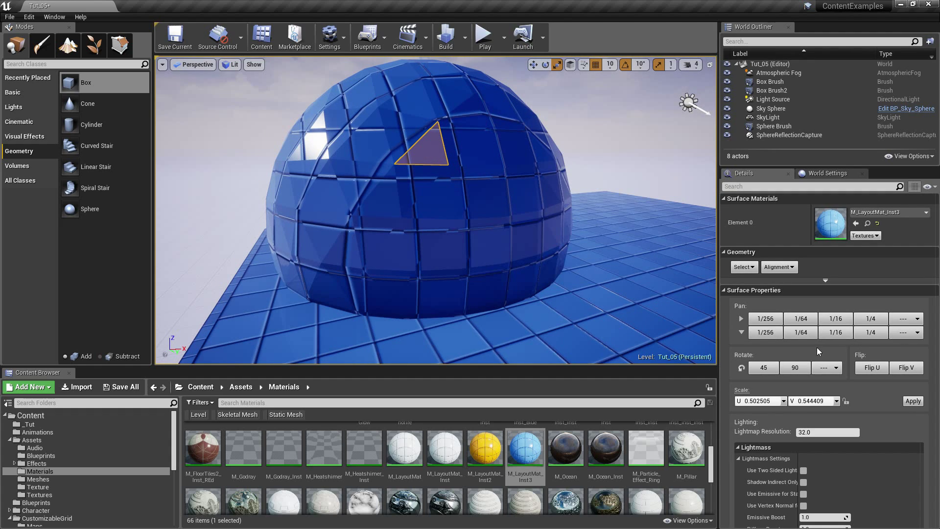
Step: Select the sphere brush and change its brush type to Subtractive
{"action": "left_click", "coordinate": [469, 182]}
{"action": "right_click_drag", "start_coordinate": [482, 230], "coordinate": [495, 245]}
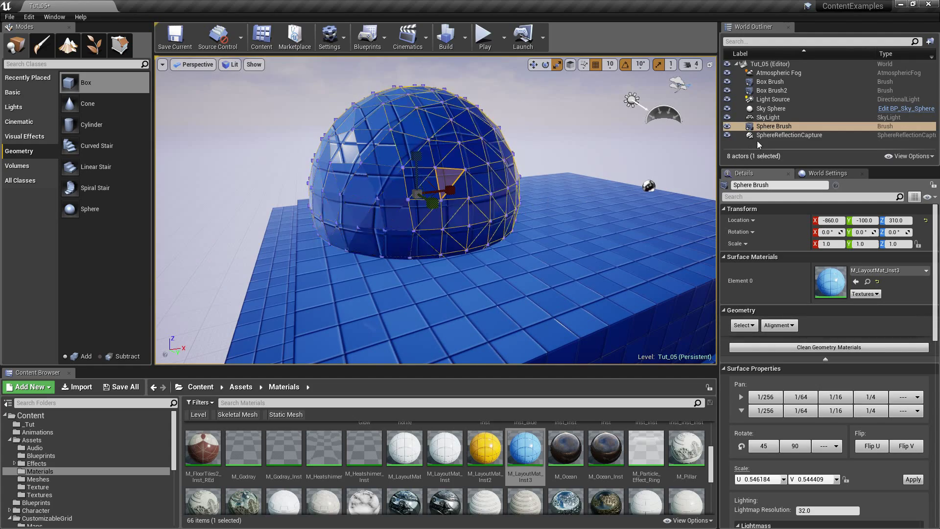
{"action": "left_click", "coordinate": [764, 117]}
{"action": "left_click", "coordinate": [765, 126]}
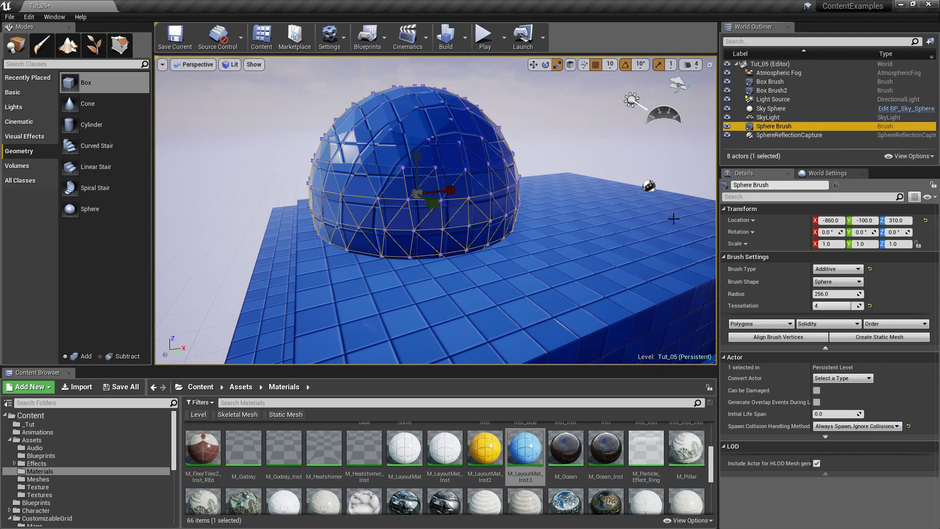
{"action": "left_click", "coordinate": [837, 269]}
{"action": "left_click", "coordinate": [832, 285]}
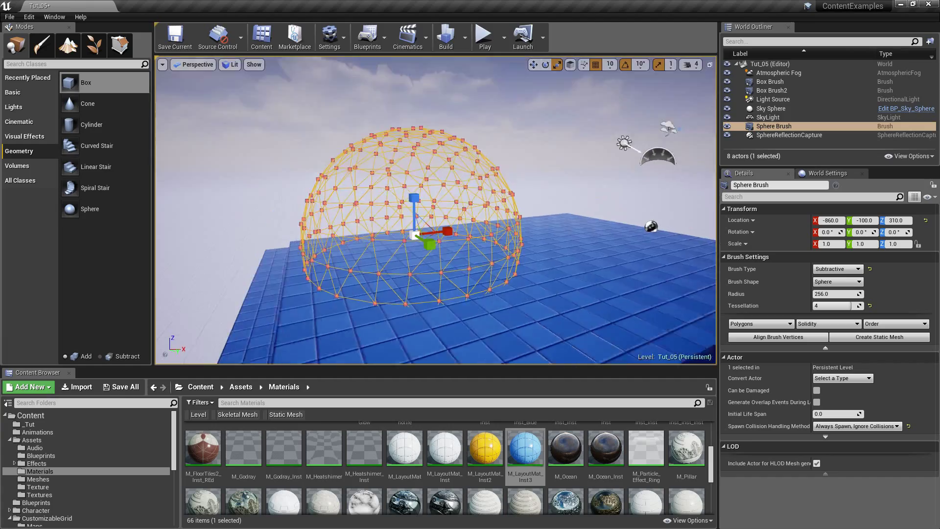
Step: Set the subtractive sphere brush's order to To Last and clear the selection
{"action": "right_click_drag", "start_coordinate": [490, 211], "coordinate": [470, 264]}
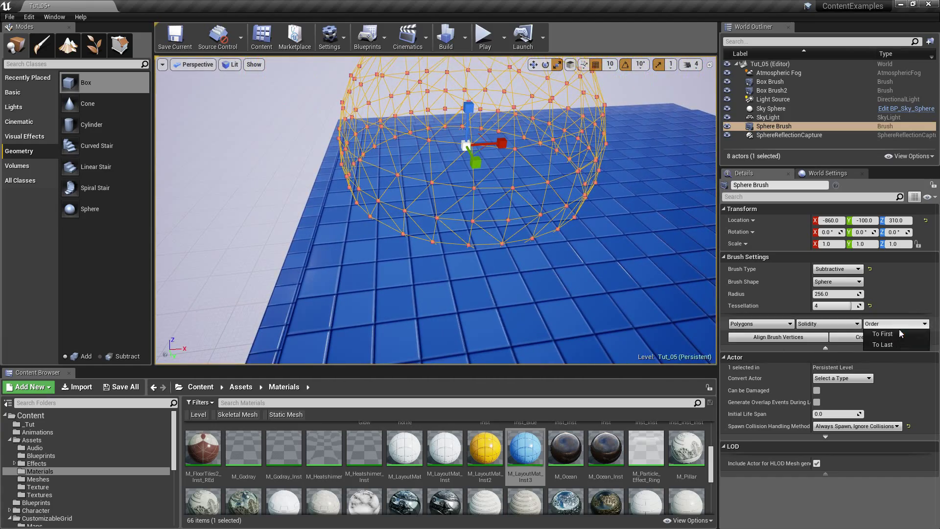
{"action": "left_click", "coordinate": [899, 344]}
{"action": "mouse_move", "coordinate": [595, 295]}
{"action": "right_mouse_down"}
{"action": "mouse_move", "coordinate": [616, 288]}
{"action": "mouse_move", "coordinate": [595, 284]}
{"action": "mouse_move", "coordinate": [582, 318]}
{"action": "right_mouse_up"}
{"action": "key", "text": "Escape"}
{"action": "right_click_drag", "start_coordinate": [489, 242], "coordinate": [391, 244]}
{"action": "right_click_drag", "start_coordinate": [435, 210], "coordinate": [455, 164]}
{"action": "right_click_drag", "start_coordinate": [436, 211], "coordinate": [389, 218]}
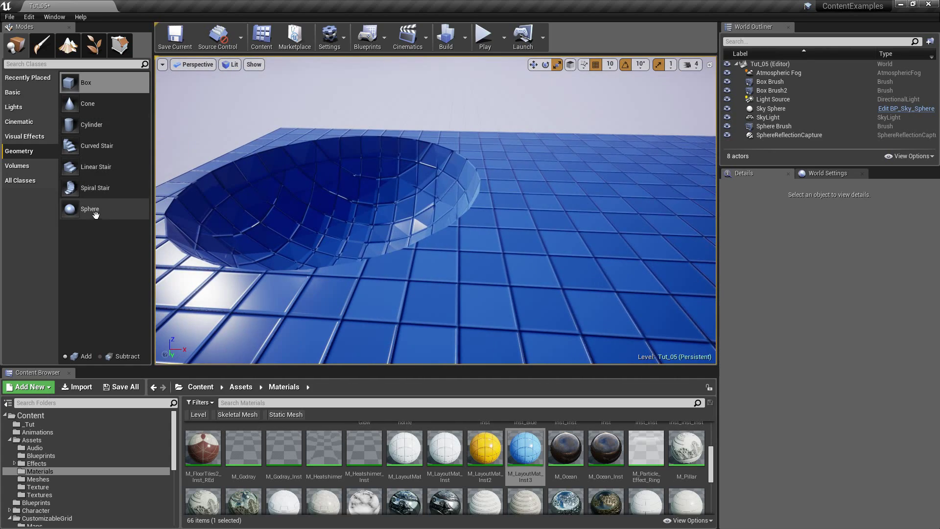
Step: Place another additive sphere brush above the floor beside the crater and reduce its radius to about 168.7
{"action": "left_click_drag", "start_coordinate": [95, 214], "coordinate": [185, 210]}
{"action": "left_click_drag", "start_coordinate": [555, 206], "coordinate": [549, 249]}
{"action": "right_click_drag", "start_coordinate": [549, 250], "coordinate": [563, 240]}
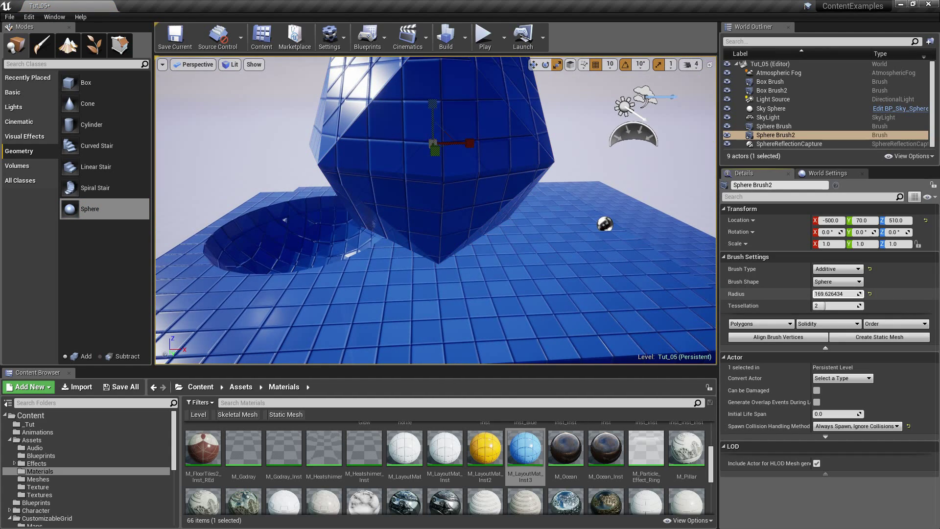
{"action": "left_click_drag", "start_coordinate": [836, 293], "coordinate": [830, 294]}
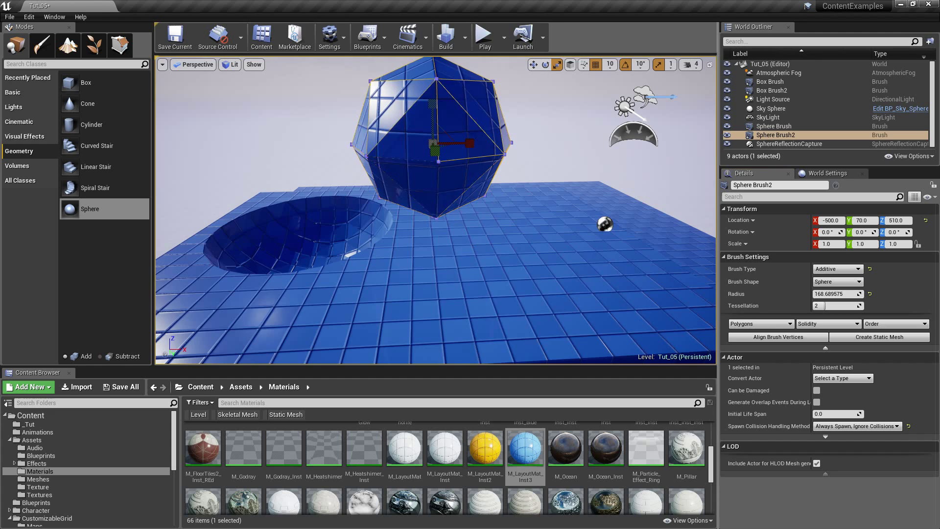
{"action": "scroll", "coordinate": [629, 262], "scroll_direction": "down", "scroll_amount": 3}
Step: View the brush shape options of the new sphere brush and delete that brush
{"action": "left_click", "coordinate": [836, 282]}
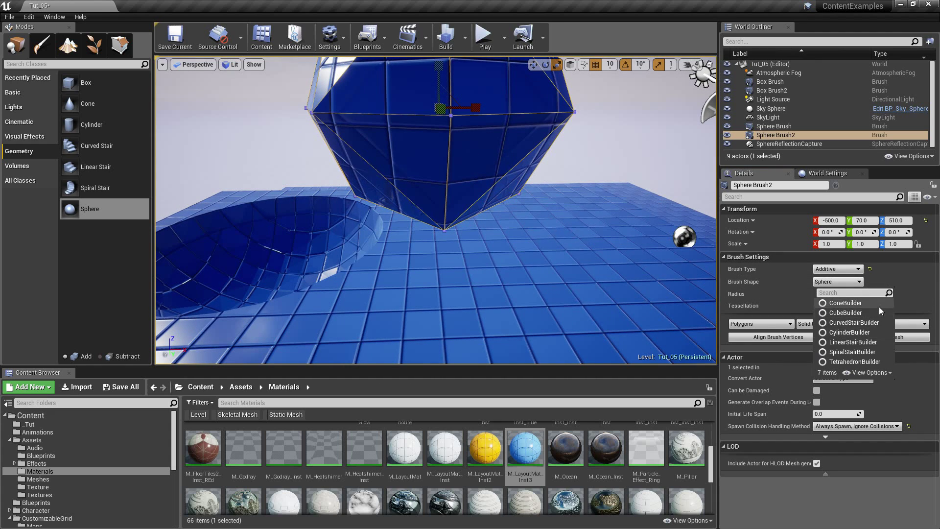
{"action": "left_click", "coordinate": [897, 279]}
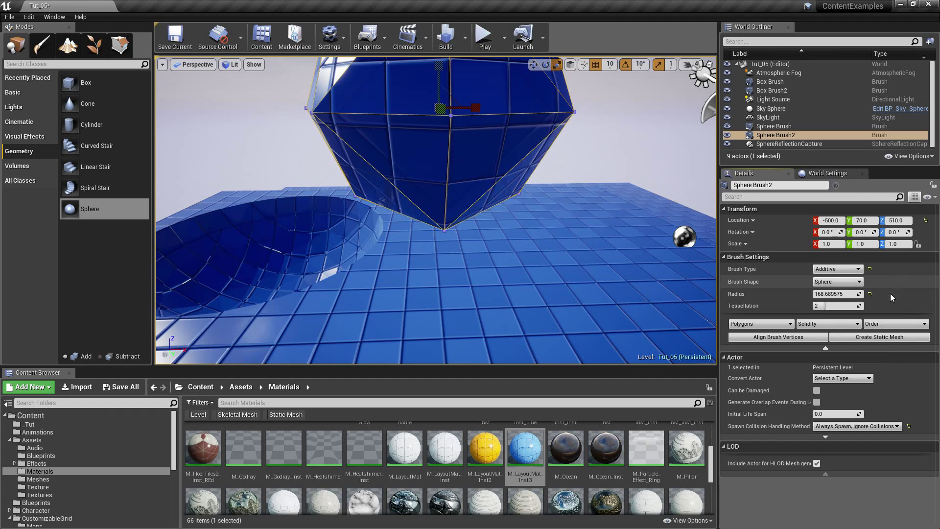
{"action": "mouse_move", "coordinate": [479, 182]}
{"action": "right_mouse_down"}
{"action": "mouse_move", "coordinate": [494, 184]}
{"action": "mouse_move", "coordinate": [479, 181]}
{"action": "right_mouse_up"}
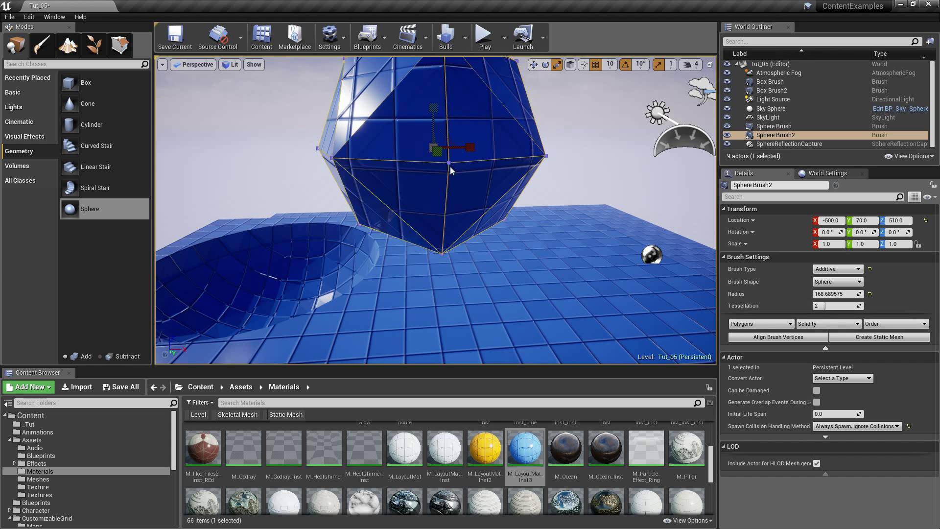
{"action": "key", "text": "Delete"}
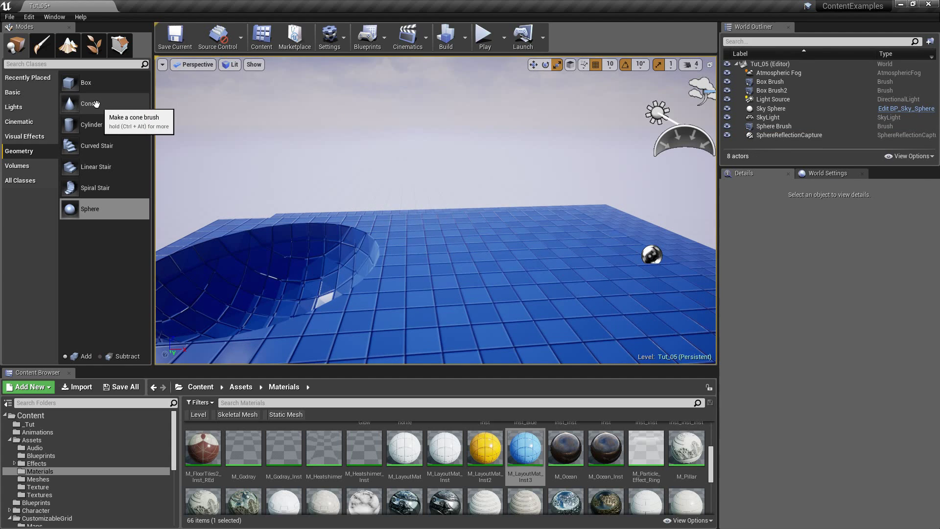
Step: Place an additive cone brush on the floor beside the crater and make it hollow
{"action": "mouse_move", "coordinate": [96, 104]}
{"action": "left_mouse_down"}
{"action": "mouse_move", "coordinate": [388, 168]}
{"action": "mouse_move", "coordinate": [525, 314]}
{"action": "left_mouse_up"}
{"action": "right_click_drag", "start_coordinate": [525, 314], "coordinate": [558, 340]}
{"action": "key", "text": "w"}
{"action": "left_click", "coordinate": [816, 365]}
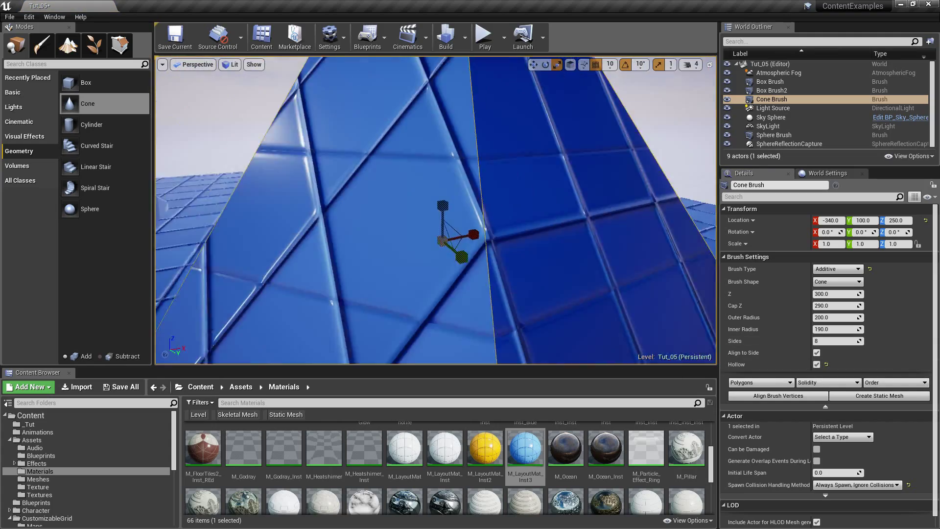
{"action": "key", "text": "s"}
{"action": "mouse_move", "coordinate": [535, 256]}
{"action": "right_mouse_down"}
{"action": "mouse_move", "coordinate": [544, 259]}
{"action": "mouse_move", "coordinate": [535, 256]}
{"action": "right_mouse_up"}
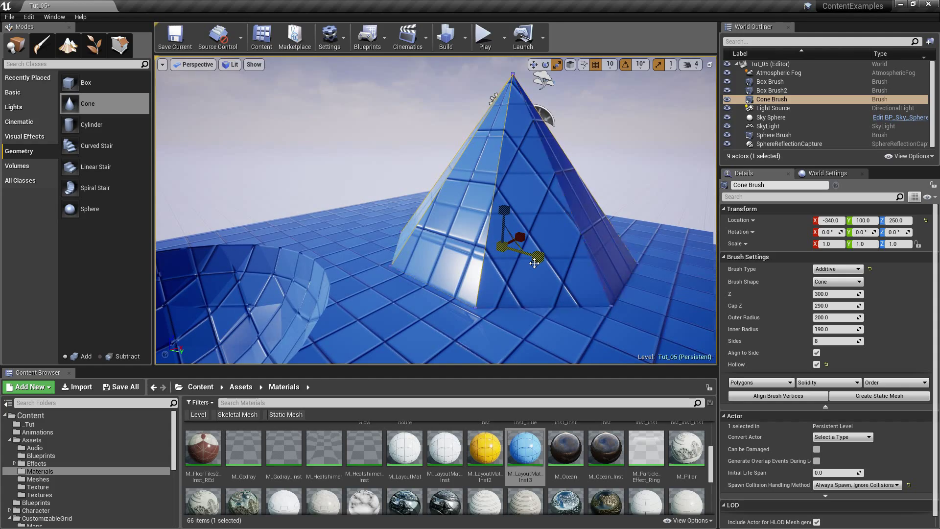
Step: Place a box brush overlapping the side of the hollow cone and change its brush type to Subtractive
{"action": "key", "text": "d"}
{"action": "right_click_drag", "start_coordinate": [529, 262], "coordinate": [191, 259]}
{"action": "key", "text": "s"}
{"action": "key", "text": "w"}
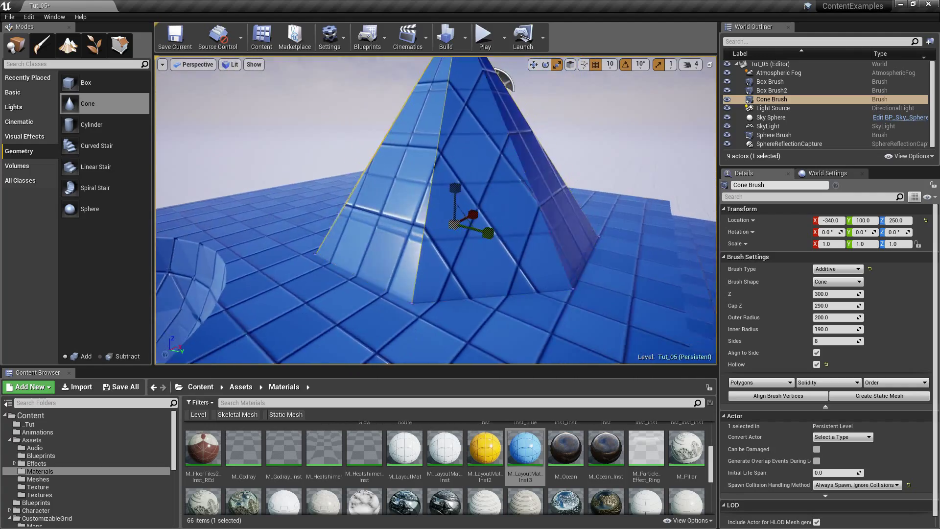
{"action": "right_click_drag", "start_coordinate": [507, 258], "coordinate": [524, 269]}
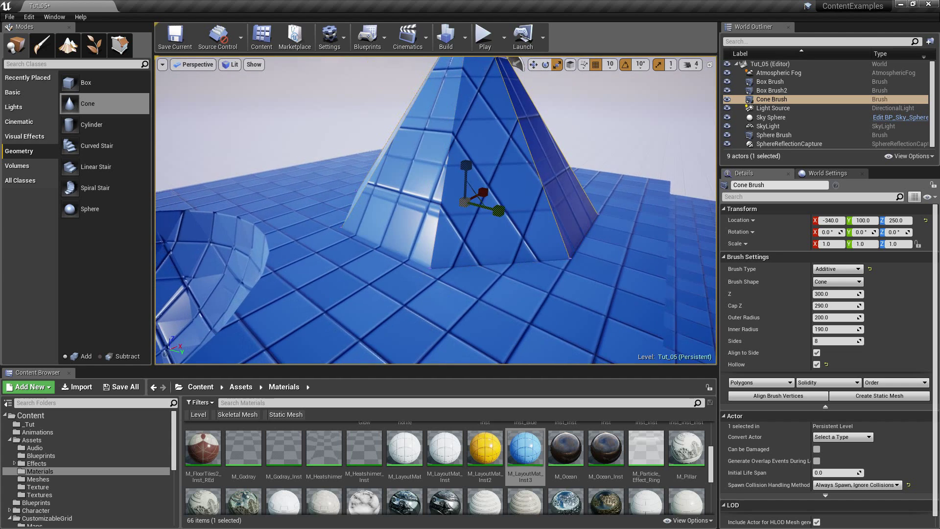
{"action": "left_click_drag", "start_coordinate": [87, 83], "coordinate": [135, 105]}
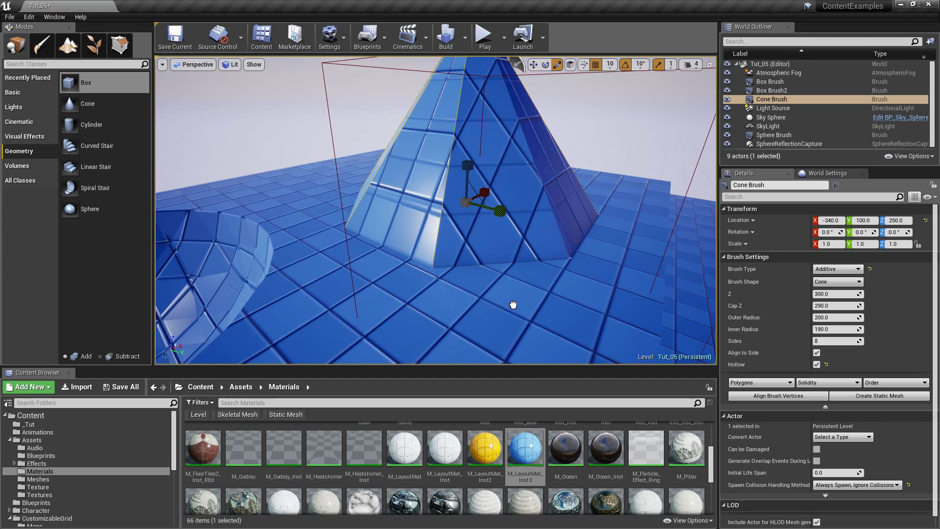
{"action": "left_click_drag", "start_coordinate": [521, 306], "coordinate": [516, 311]}
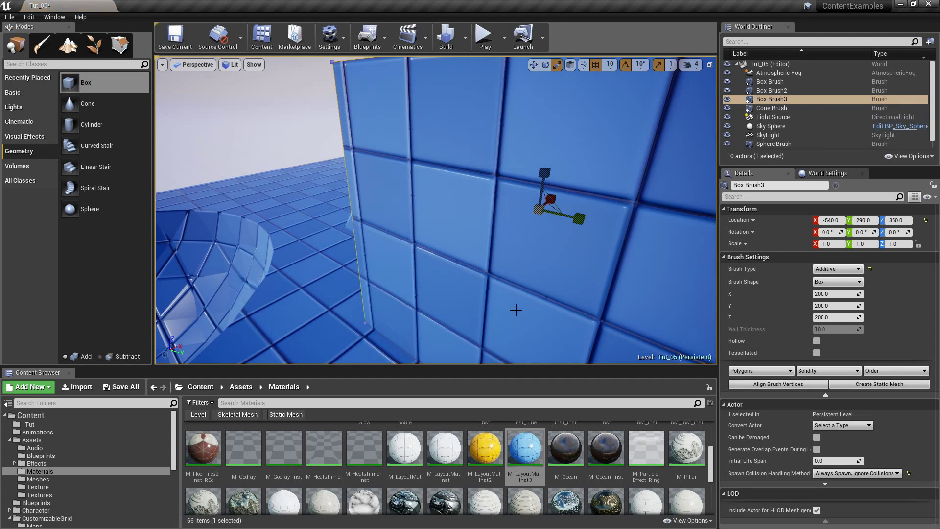
{"action": "mouse_move", "coordinate": [516, 310]}
{"action": "right_mouse_down"}
{"action": "mouse_move", "coordinate": [567, 294]}
{"action": "mouse_move", "coordinate": [580, 272]}
{"action": "right_mouse_up"}
{"action": "left_click", "coordinate": [838, 268]}
{"action": "left_click", "coordinate": [832, 295]}
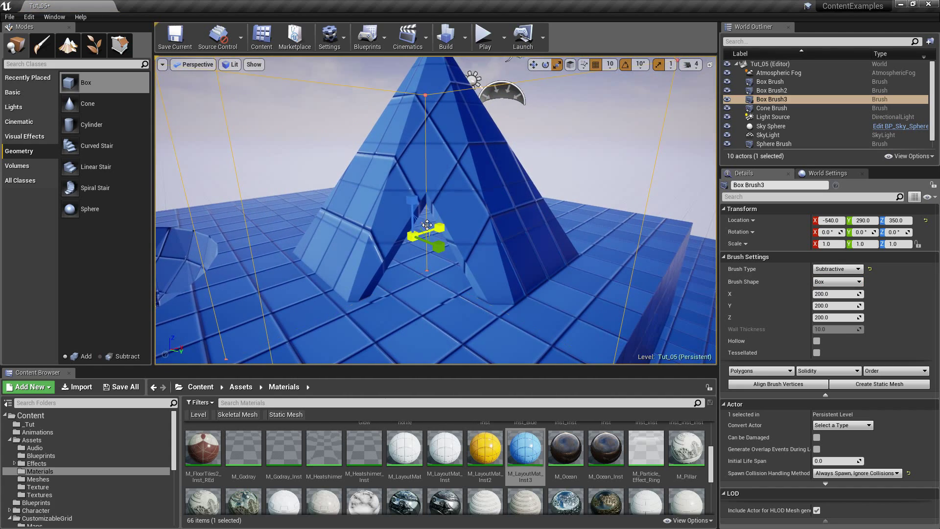
Step: Move the subtractive box brush to X -520, Y 280 and look inside the hollow cone
{"action": "right_click_drag", "start_coordinate": [581, 271], "coordinate": [524, 279]}
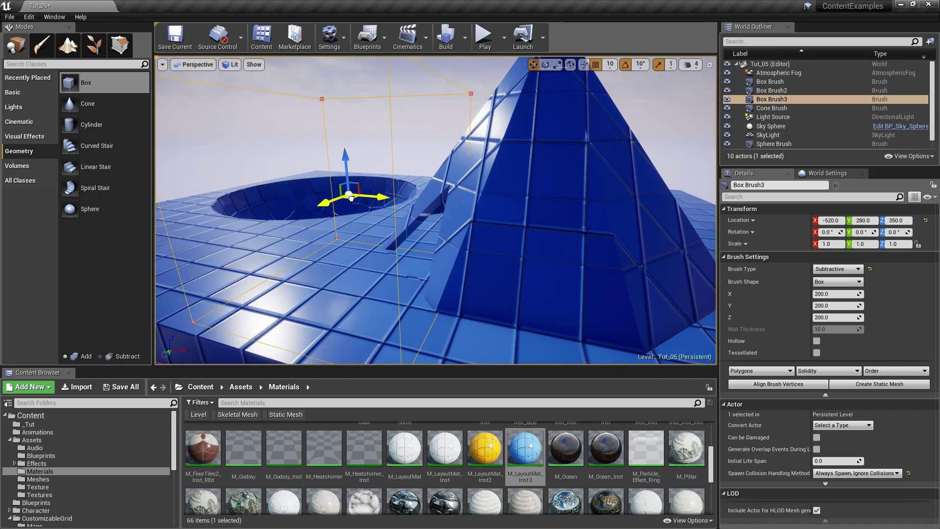
{"action": "mouse_move", "coordinate": [351, 198]}
{"action": "right_mouse_down"}
{"action": "mouse_move", "coordinate": [560, 136]}
{"action": "mouse_move", "coordinate": [289, 208]}
{"action": "mouse_move", "coordinate": [460, 186]}
{"action": "mouse_move", "coordinate": [490, 195]}
{"action": "right_mouse_up"}
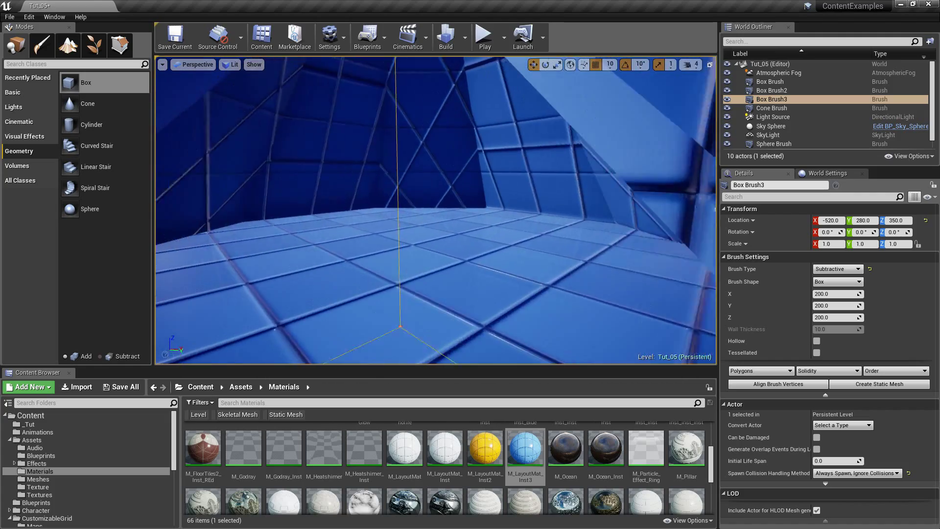
{"action": "mouse_move", "coordinate": [435, 210]}
{"action": "right_mouse_down"}
{"action": "mouse_move", "coordinate": [460, 204]}
{"action": "mouse_move", "coordinate": [441, 222]}
{"action": "mouse_move", "coordinate": [421, 203]}
{"action": "mouse_move", "coordinate": [470, 208]}
{"action": "mouse_move", "coordinate": [411, 203]}
{"action": "mouse_move", "coordinate": [441, 211]}
{"action": "mouse_move", "coordinate": [436, 196]}
{"action": "right_mouse_up"}
Step: Select the cone brush and raise its Z height to about 1364.8
{"action": "left_click", "coordinate": [489, 203]}
{"action": "key", "text": "f"}
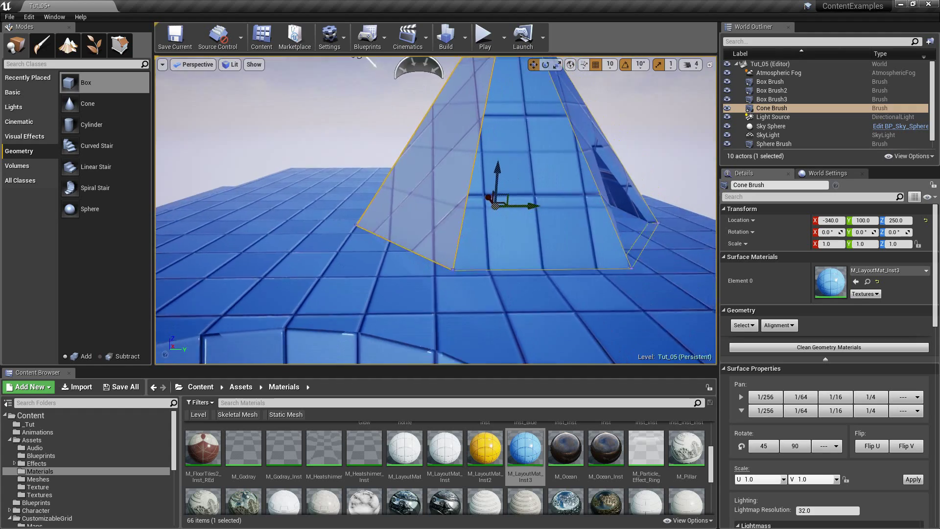
{"action": "left_click", "coordinate": [451, 155]}
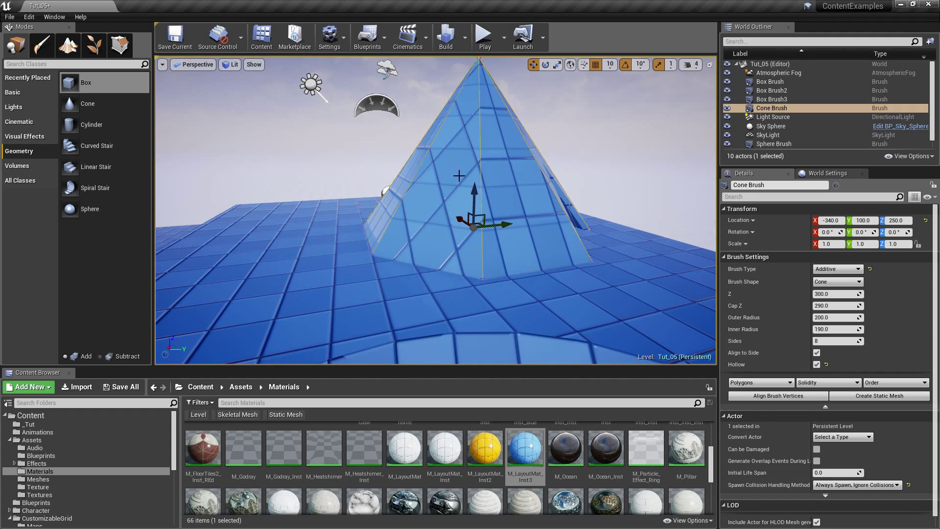
{"action": "mouse_move", "coordinate": [460, 174]}
{"action": "right_mouse_down"}
{"action": "mouse_move", "coordinate": [367, 193]}
{"action": "mouse_move", "coordinate": [563, 222]}
{"action": "right_mouse_up"}
{"action": "key", "text": "f"}
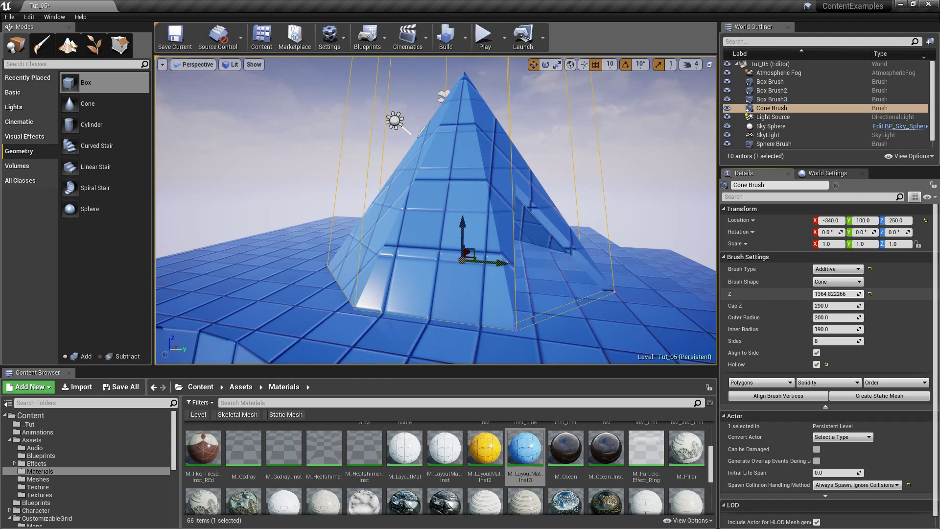
{"action": "left_click_drag", "start_coordinate": [837, 293], "coordinate": [849, 294]}
Step: Delete the subtractive box brush that cuts the opening into the cone
{"action": "key", "text": "d"}
{"action": "mouse_move", "coordinate": [489, 241]}
{"action": "right_mouse_down"}
{"action": "mouse_move", "coordinate": [357, 240]}
{"action": "mouse_move", "coordinate": [558, 219]}
{"action": "right_mouse_up"}
{"action": "left_click", "coordinate": [558, 218]}
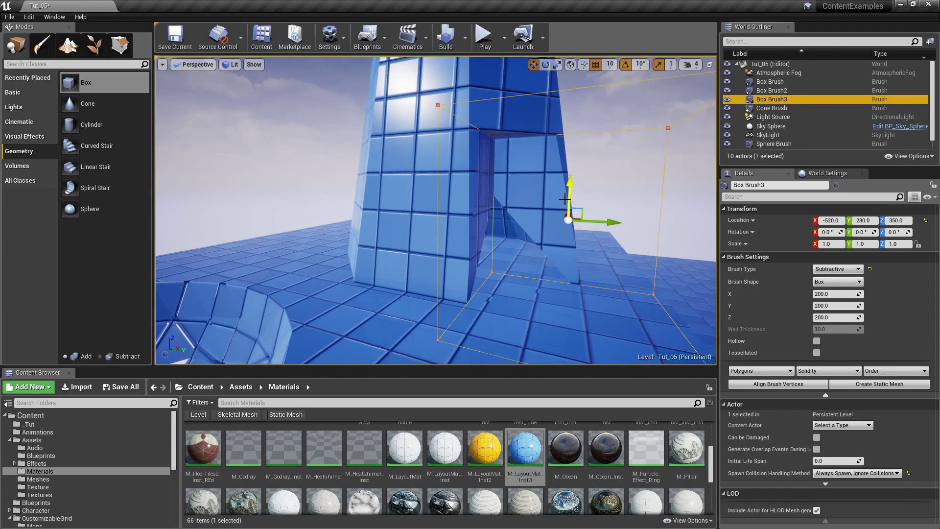
{"action": "key", "text": "Delete"}
Step: Select the cone brush and lower its Cap Z to about 95.3
{"action": "left_click", "coordinate": [459, 205]}
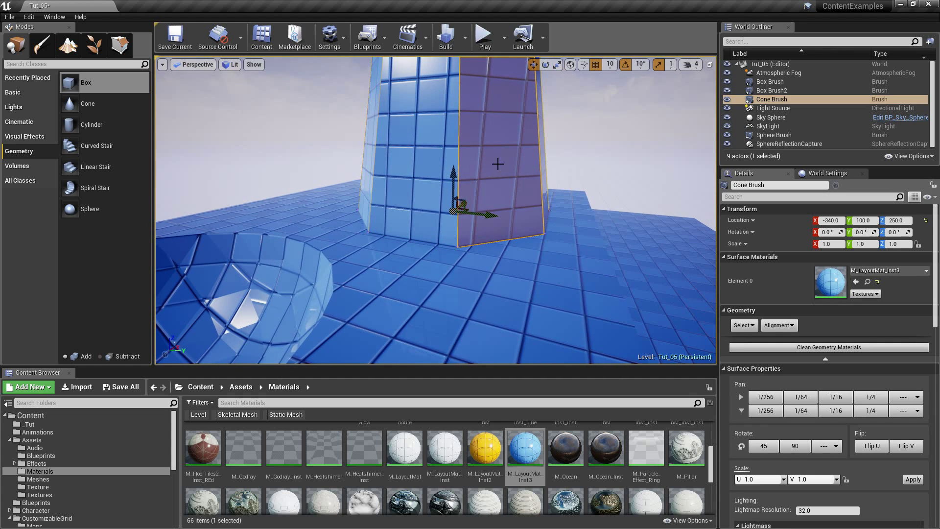
{"action": "left_click", "coordinate": [498, 164]}
{"action": "left_click_drag", "start_coordinate": [833, 306], "coordinate": [827, 306]}
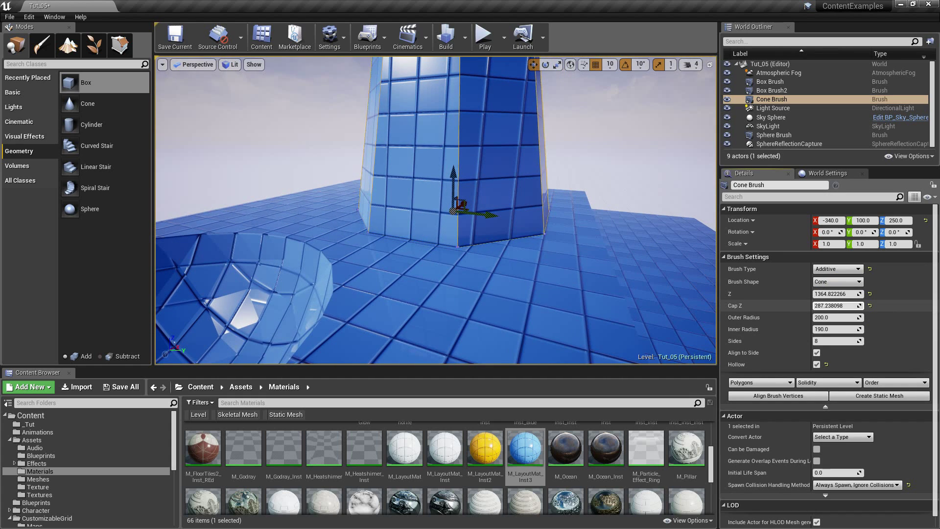
{"action": "right_click_drag", "start_coordinate": [455, 210], "coordinate": [367, 196]}
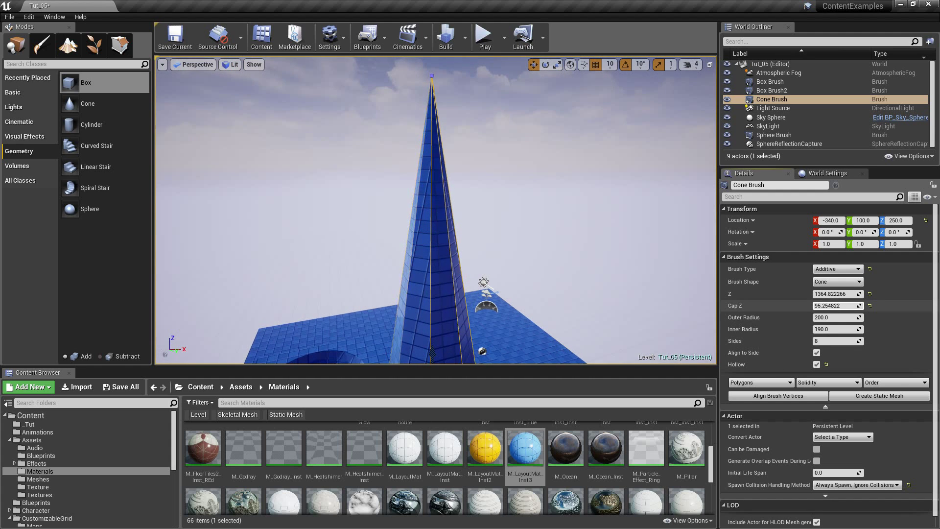
Step: Raise the cone brush's Cap Z to about 186.3 while viewing the inside of the cone
{"action": "right_click_drag", "start_coordinate": [440, 210], "coordinate": [421, 147]}
{"action": "mouse_move", "coordinate": [624, 316]}
{"action": "right_mouse_down"}
{"action": "mouse_move", "coordinate": [603, 293]}
{"action": "mouse_move", "coordinate": [612, 265]}
{"action": "mouse_move", "coordinate": [624, 316]}
{"action": "right_mouse_up"}
{"action": "scroll", "coordinate": [624, 317], "scroll_direction": "down", "scroll_amount": 5}
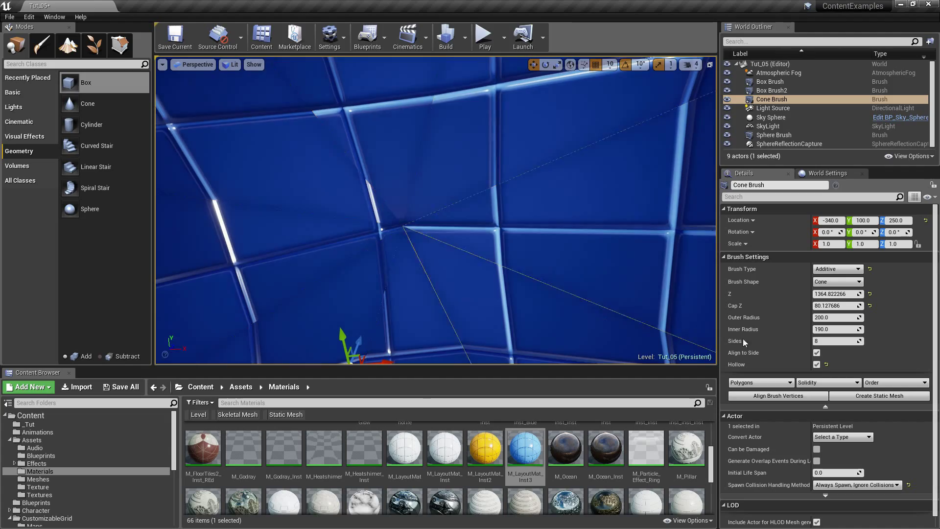
{"action": "left_click_drag", "start_coordinate": [832, 306], "coordinate": [849, 306]}
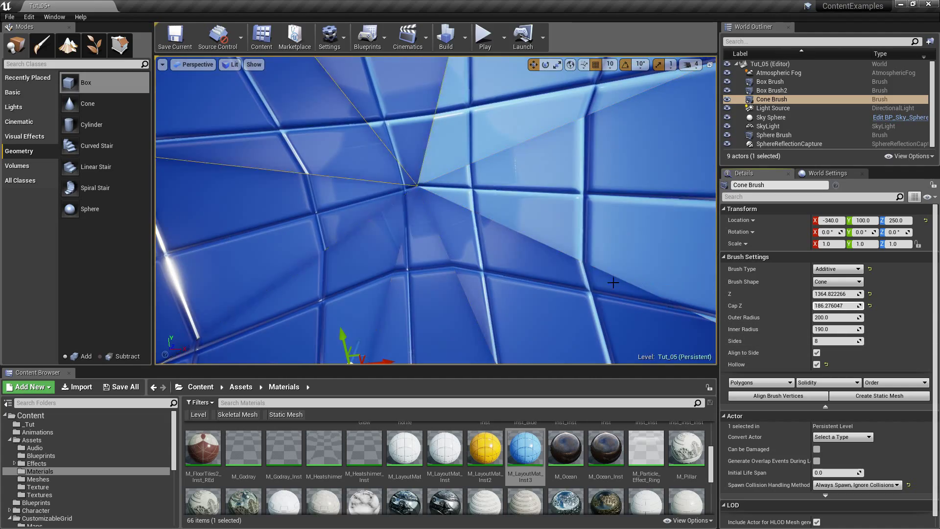
Step: Raise the cone brush's Cap Z to about 1364.7 while inspecting the hollow cone from inside and outside
{"action": "right_click_drag", "start_coordinate": [612, 279], "coordinate": [603, 237]}
{"action": "scroll", "coordinate": [516, 275], "scroll_direction": "down", "scroll_amount": 4}
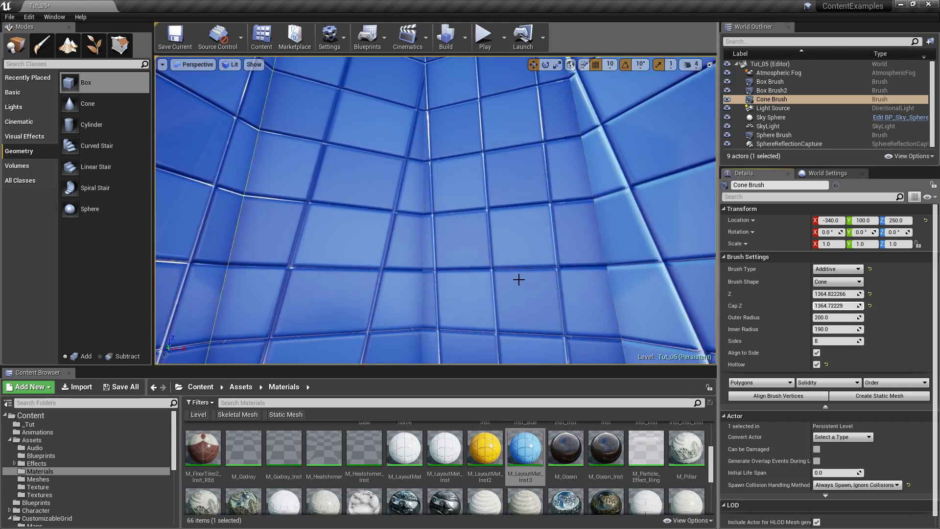
{"action": "mouse_move", "coordinate": [516, 274]}
{"action": "right_mouse_down"}
{"action": "mouse_move", "coordinate": [513, 235]}
{"action": "mouse_move", "coordinate": [511, 260]}
{"action": "right_mouse_up"}
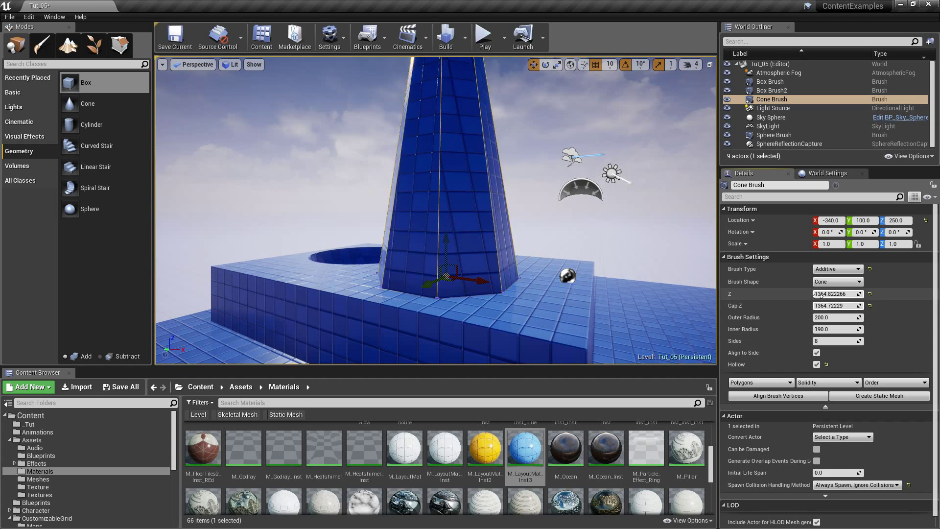
{"action": "right_click_drag", "start_coordinate": [528, 279], "coordinate": [529, 282]}
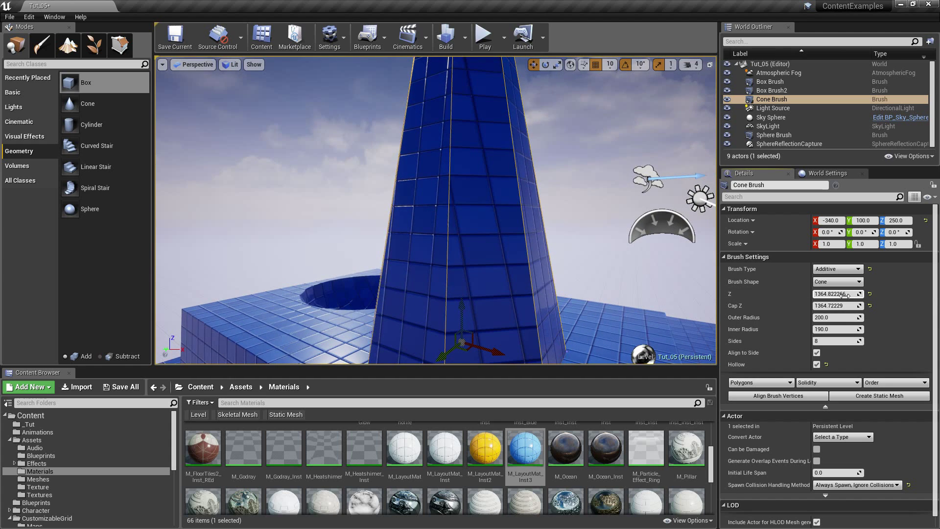
Step: Reset the cone brush's Cap Z to its default and lower its Z height to about 382.2
{"action": "left_click", "coordinate": [869, 306]}
{"action": "right_click_drag", "start_coordinate": [562, 283], "coordinate": [561, 308]}
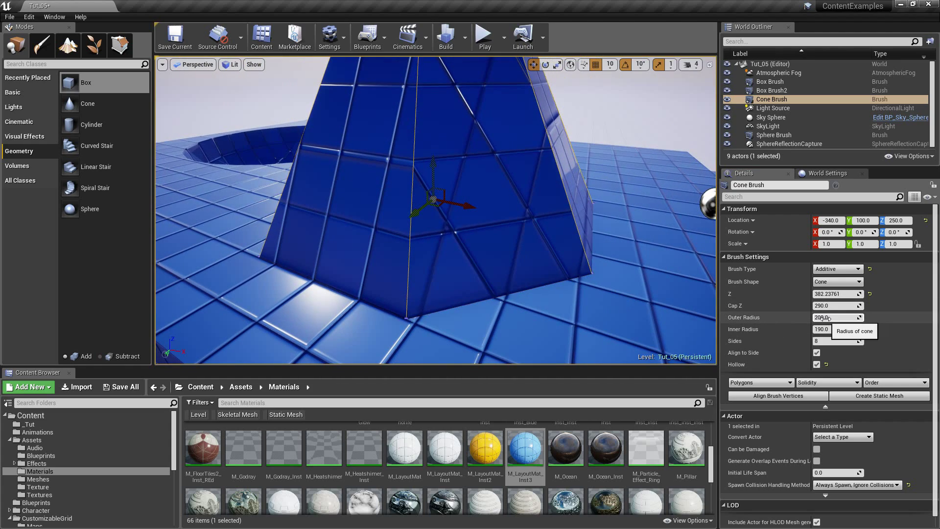
Step: Raise the cone brush's Outer Radius to about 739.5 and its Inner Radius to about 394.1
{"action": "left_click_drag", "start_coordinate": [838, 318], "coordinate": [834, 317]}
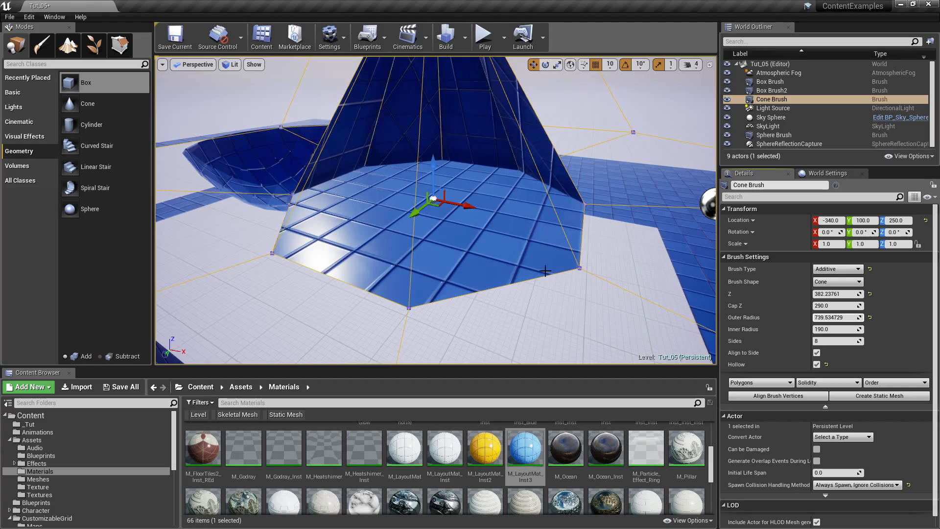
{"action": "key", "text": "s"}
{"action": "right_click_drag", "start_coordinate": [544, 271], "coordinate": [548, 271]}
{"action": "left_click", "coordinate": [826, 329]}
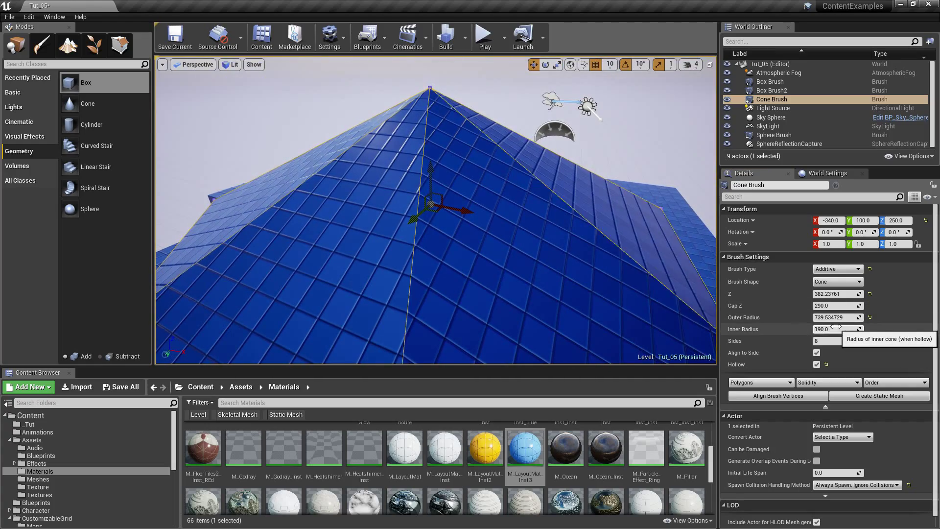
{"action": "left_click_drag", "start_coordinate": [826, 329], "coordinate": [825, 329]}
{"action": "key", "text": "w"}
{"action": "mouse_move", "coordinate": [619, 307]}
{"action": "right_mouse_down"}
{"action": "mouse_move", "coordinate": [624, 335]}
{"action": "mouse_move", "coordinate": [620, 307]}
{"action": "right_mouse_up"}
Step: Turn the cone's Hollow option off and back on, and try 500 sides before resetting Sides to the default
{"action": "left_click", "coordinate": [816, 364]}
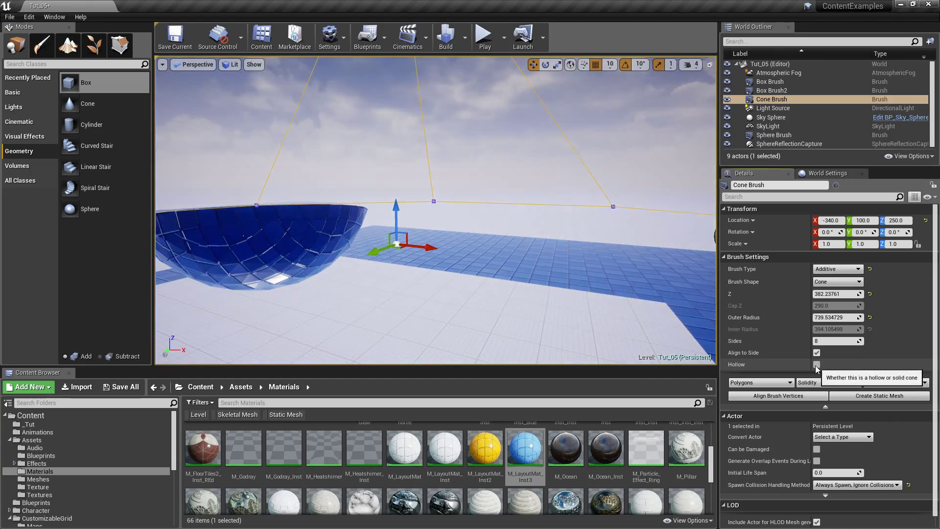
{"action": "left_click", "coordinate": [816, 364]}
{"action": "mouse_move", "coordinate": [835, 340]}
{"action": "left_mouse_down"}
{"action": "mouse_move", "coordinate": [820, 341]}
{"action": "mouse_move", "coordinate": [869, 344]}
{"action": "left_mouse_up"}
{"action": "left_click", "coordinate": [818, 342]}
{"action": "type", "text": "65"}
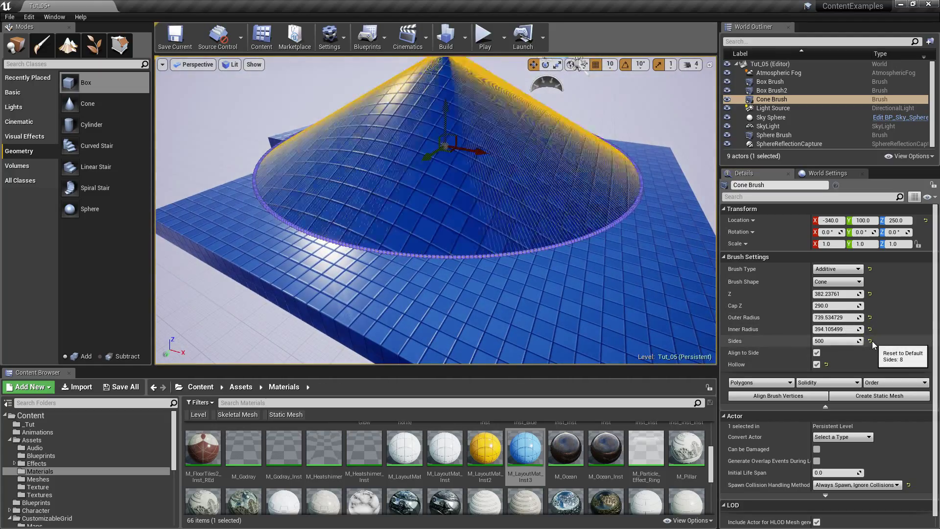
{"action": "left_click", "coordinate": [870, 341]}
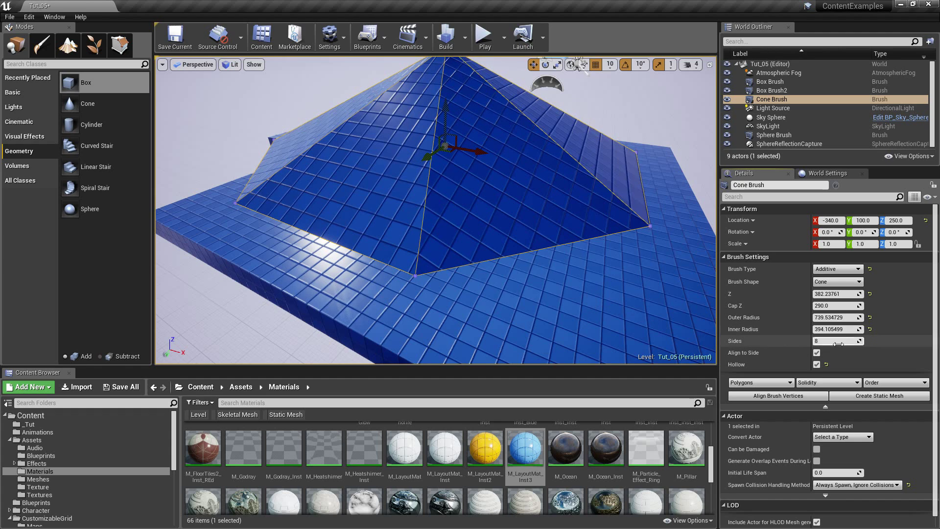
Step: Delete the cone brush, the raised box brush and the sphere brush, keeping only the large floor box
{"action": "right_click_drag", "start_coordinate": [541, 288], "coordinate": [517, 245]}
{"action": "key", "text": "Delete"}
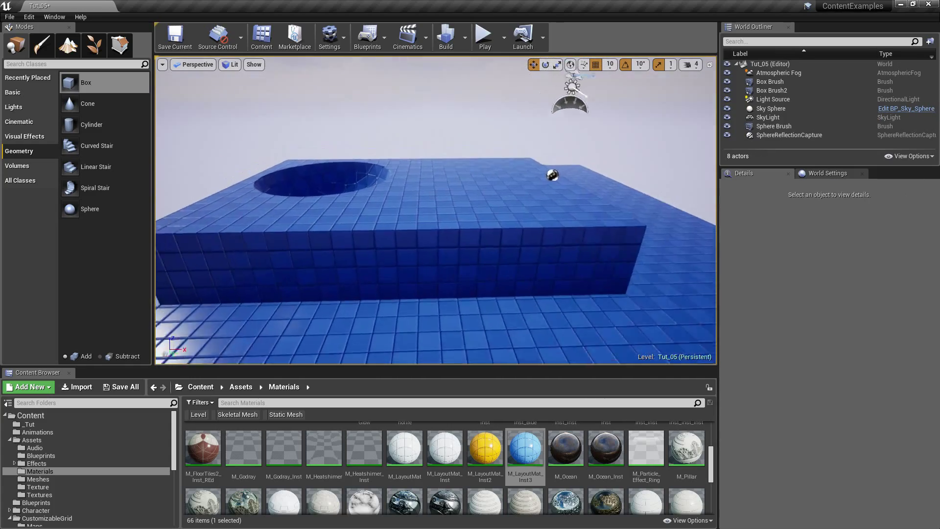
{"action": "mouse_move", "coordinate": [550, 174]}
{"action": "right_mouse_down"}
{"action": "mouse_move", "coordinate": [538, 196]}
{"action": "mouse_move", "coordinate": [523, 185]}
{"action": "mouse_move", "coordinate": [534, 191]}
{"action": "right_mouse_up"}
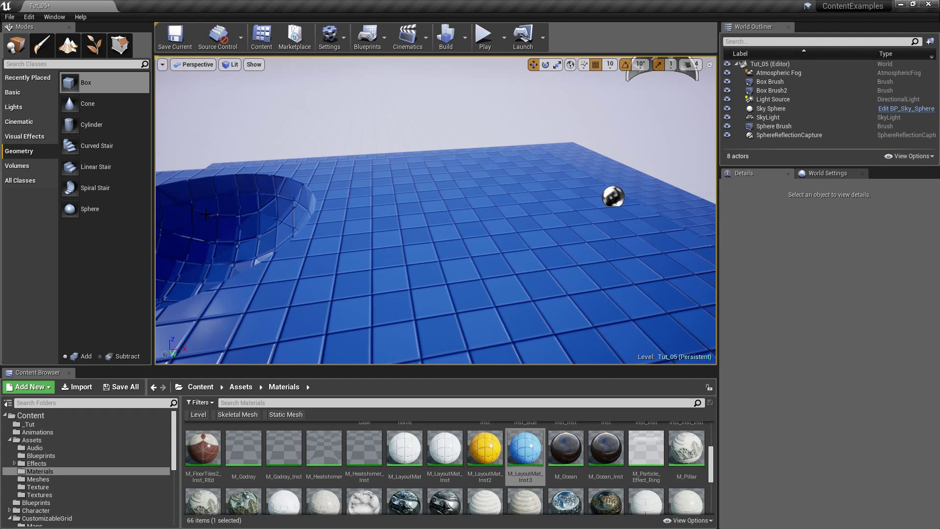
{"action": "right_click_drag", "start_coordinate": [241, 222], "coordinate": [304, 214]}
{"action": "left_click", "coordinate": [394, 161]}
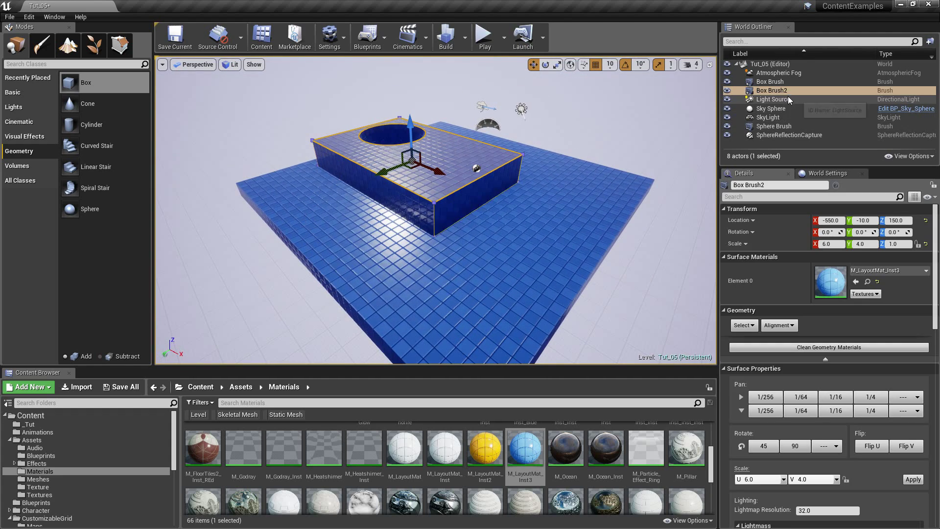
{"action": "key", "text": "Delete"}
Step: Place an additive Linear Stair brush on the blue tiled floor and view it from the side
{"action": "right_click_drag", "start_coordinate": [478, 161], "coordinate": [496, 133]}
{"action": "left_click_drag", "start_coordinate": [138, 166], "coordinate": [342, 222]}
{"action": "right_click_drag", "start_coordinate": [381, 224], "coordinate": [390, 226]}
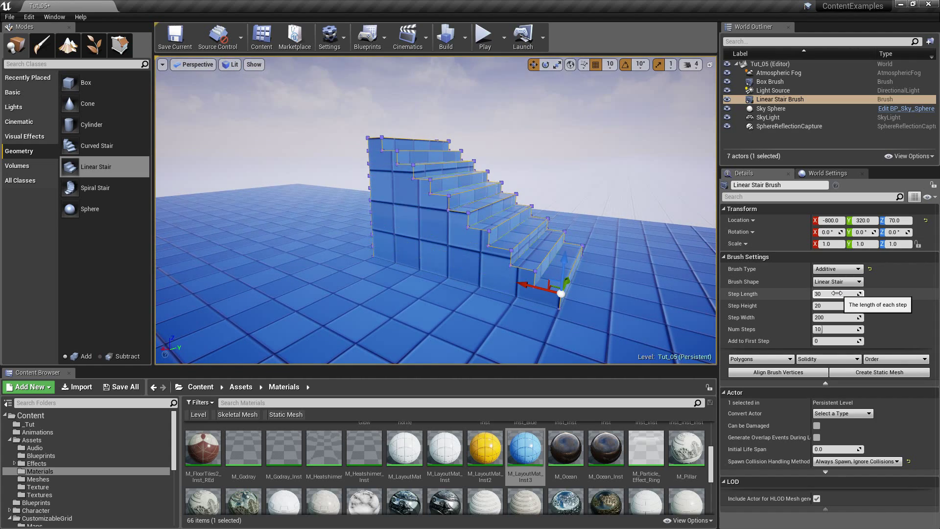
Step: Try different Step Length, Step Height and Step Width values on the linear stair, resetting each to its default
{"action": "left_click_drag", "start_coordinate": [860, 294], "coordinate": [836, 305]}
{"action": "left_click", "coordinate": [870, 294]}
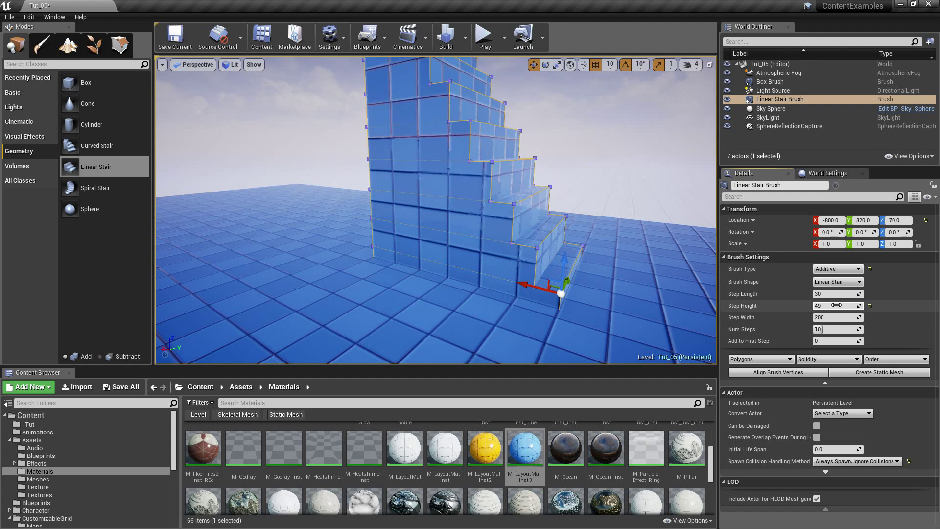
{"action": "left_click", "coordinate": [870, 306]}
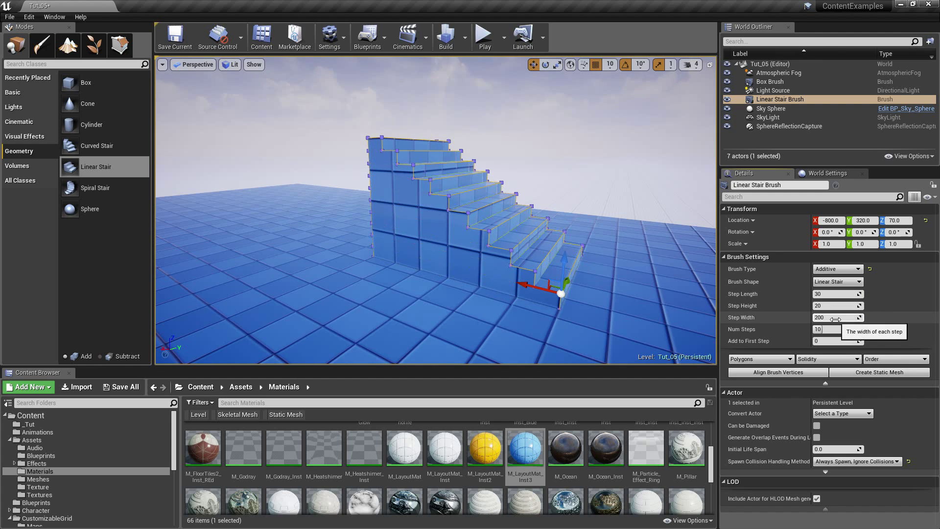
{"action": "left_click", "coordinate": [869, 317]}
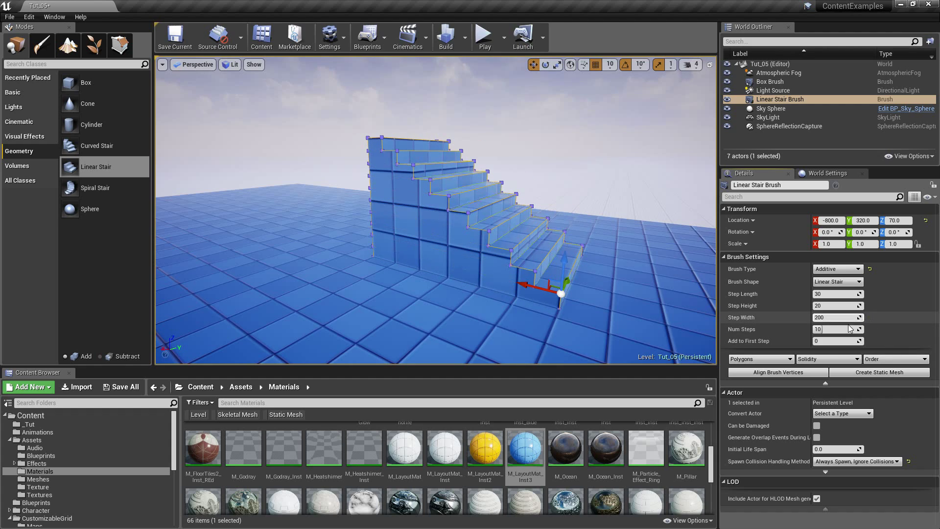
Step: Set the linear stair's Num Steps to 21 and its Add to First Step to 16
{"action": "right_click_drag", "start_coordinate": [656, 289], "coordinate": [629, 271]}
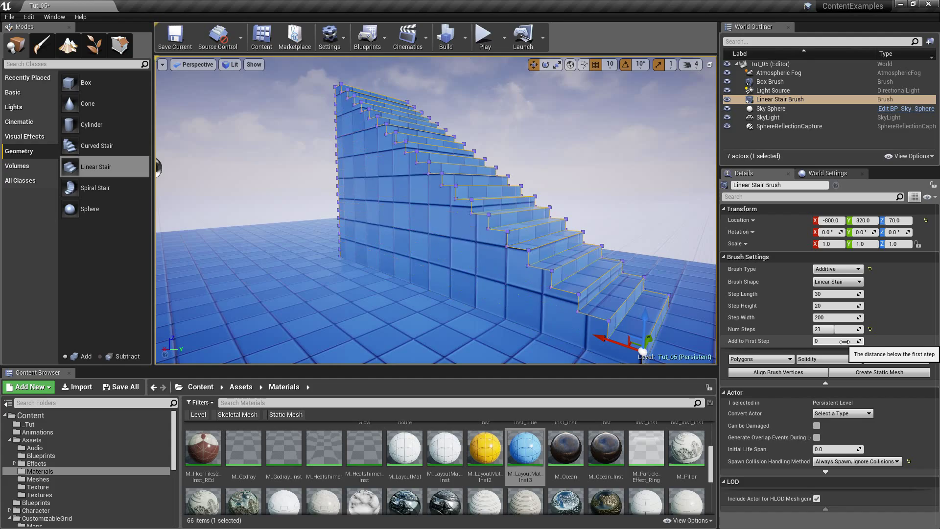
{"action": "mouse_move", "coordinate": [834, 341]}
{"action": "left_mouse_down"}
{"action": "mouse_move", "coordinate": [876, 341]}
{"action": "mouse_move", "coordinate": [846, 340]}
{"action": "left_mouse_up"}
{"action": "mouse_move", "coordinate": [574, 275]}
{"action": "right_mouse_down"}
{"action": "mouse_move", "coordinate": [531, 275]}
{"action": "mouse_move", "coordinate": [572, 277]}
{"action": "right_mouse_up"}
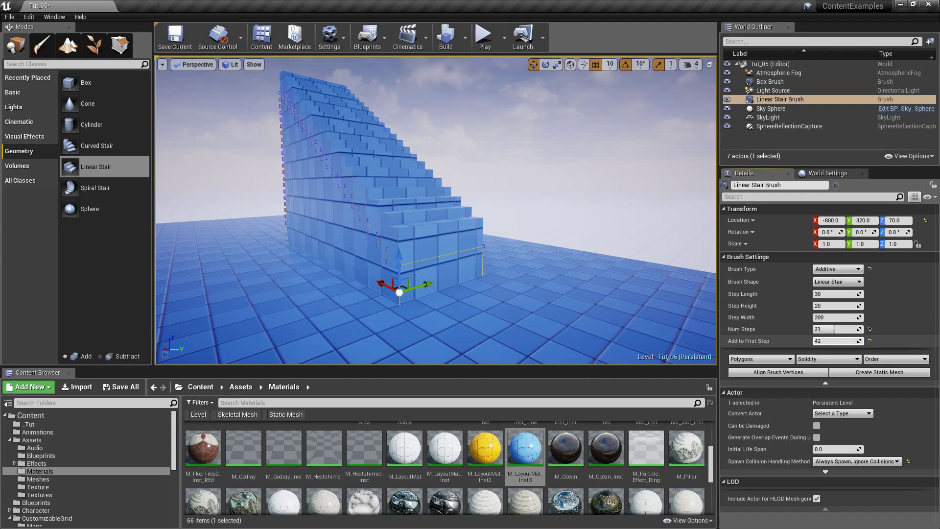
{"action": "left_click_drag", "start_coordinate": [836, 341], "coordinate": [832, 341]}
{"action": "mouse_move", "coordinate": [612, 293]}
{"action": "right_mouse_down"}
{"action": "mouse_move", "coordinate": [543, 292]}
{"action": "mouse_move", "coordinate": [598, 292]}
{"action": "right_mouse_up"}
{"action": "mouse_move", "coordinate": [489, 255]}
{"action": "right_mouse_down"}
{"action": "mouse_move", "coordinate": [451, 254]}
{"action": "mouse_move", "coordinate": [472, 259]}
{"action": "right_mouse_up"}
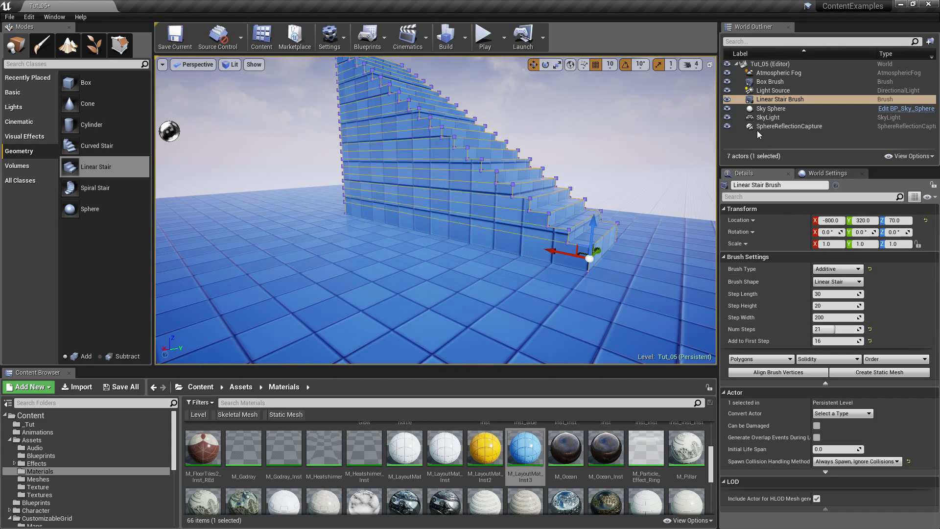
Step: Delete the linear stair brush and place an additive Curved Stair brush on the floor
{"action": "key", "text": "Delete"}
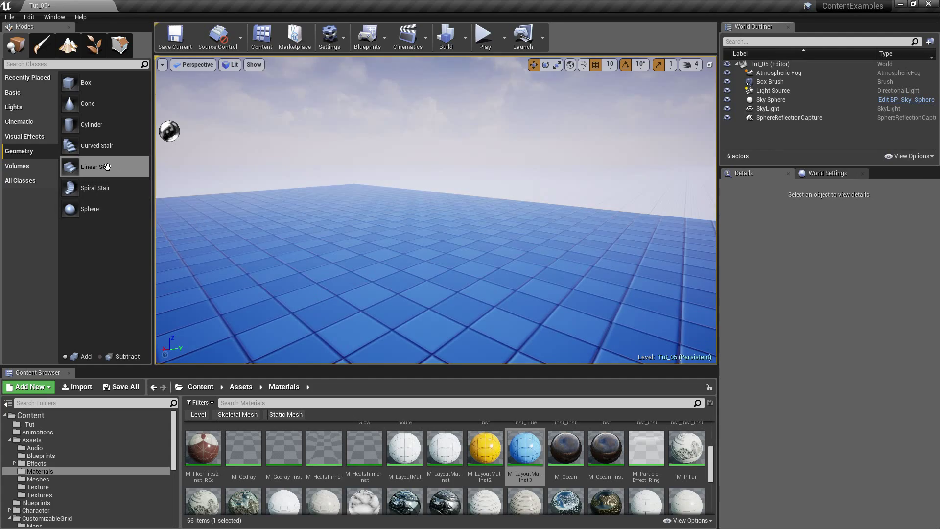
{"action": "mouse_move", "coordinate": [98, 149]}
{"action": "left_mouse_down"}
{"action": "mouse_move", "coordinate": [355, 244]}
{"action": "mouse_move", "coordinate": [344, 253]}
{"action": "left_mouse_up"}
{"action": "mouse_move", "coordinate": [345, 254]}
{"action": "right_mouse_down"}
{"action": "mouse_move", "coordinate": [431, 259]}
{"action": "mouse_move", "coordinate": [489, 279]}
{"action": "right_mouse_up"}
{"action": "key", "text": "w"}
Step: Toggle the curved stair's Counter Clockwise option on and off to compare its turning directions
{"action": "left_click", "coordinate": [817, 366]}
{"action": "left_click", "coordinate": [817, 366]}
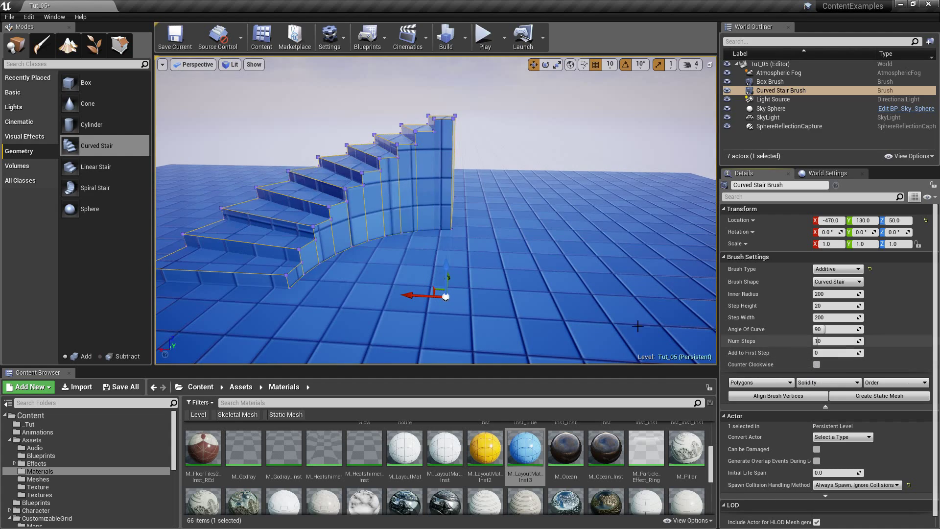
{"action": "key", "text": "s"}
{"action": "right_click_drag", "start_coordinate": [701, 289], "coordinate": [688, 325]}
{"action": "left_click", "coordinate": [816, 365]}
{"action": "left_click", "coordinate": [816, 365]}
{"action": "key", "text": "w"}
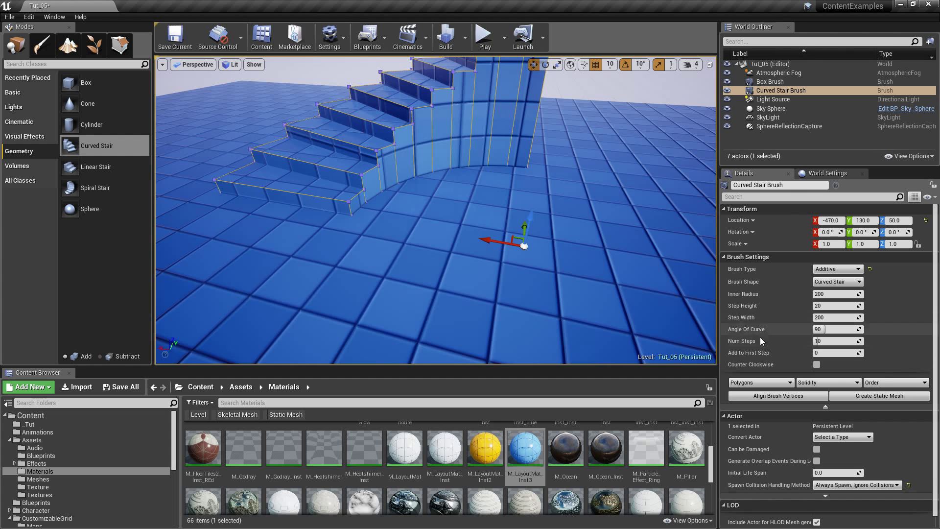
Step: Set the curved stair's Num Steps to 18, Angle Of Curve to 117, Step Width to 233, Step Height to 24 and Inner Radius to 228
{"action": "key", "text": "s"}
{"action": "right_click_drag", "start_coordinate": [597, 309], "coordinate": [604, 305]}
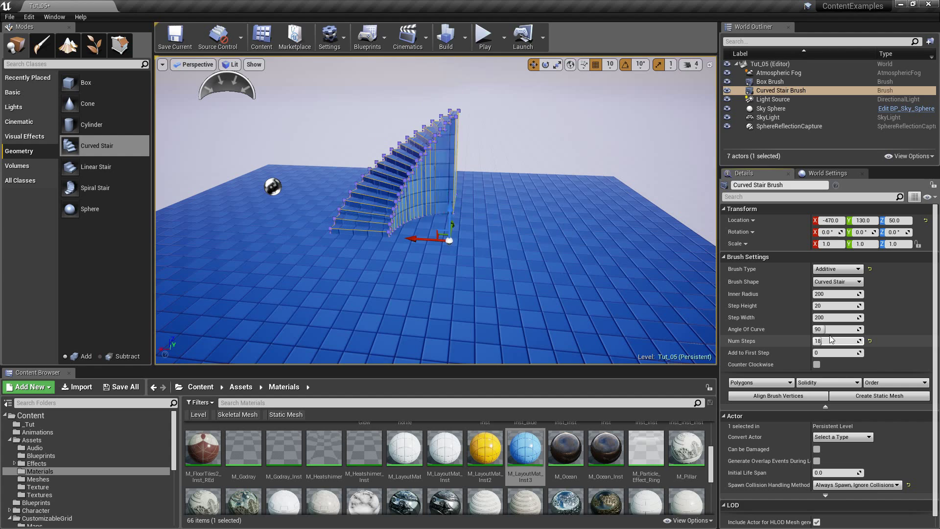
{"action": "mouse_move", "coordinate": [833, 330]}
{"action": "left_mouse_down"}
{"action": "mouse_move", "coordinate": [859, 330]}
{"action": "mouse_move", "coordinate": [831, 330]}
{"action": "mouse_move", "coordinate": [845, 317]}
{"action": "left_mouse_up"}
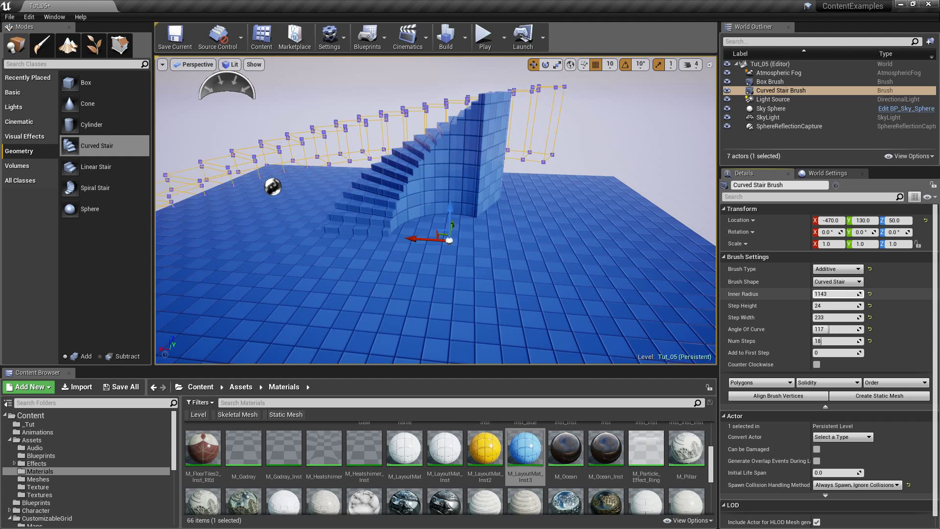
{"action": "left_click_drag", "start_coordinate": [835, 294], "coordinate": [831, 329]}
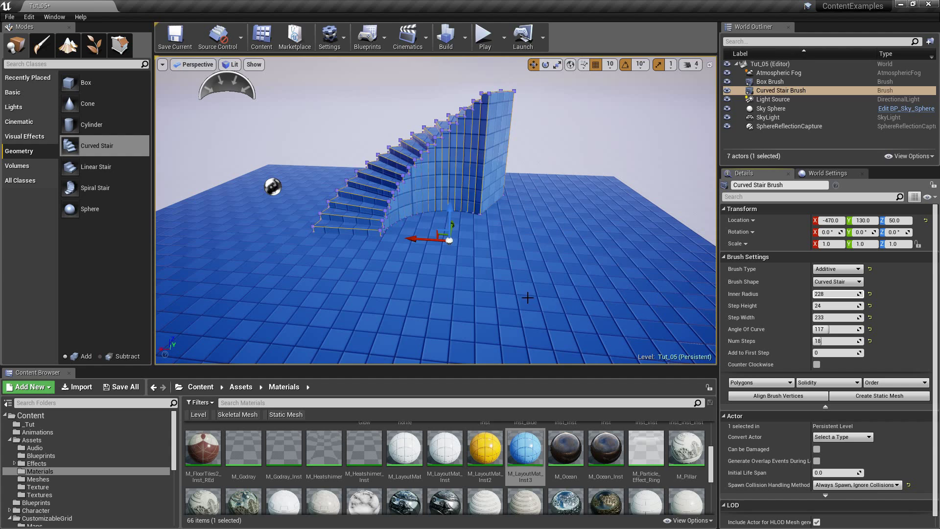
{"action": "scroll", "coordinate": [528, 298], "scroll_direction": "down", "scroll_amount": 4}
{"action": "scroll", "coordinate": [265, 226], "scroll_direction": "up", "scroll_amount": 4}
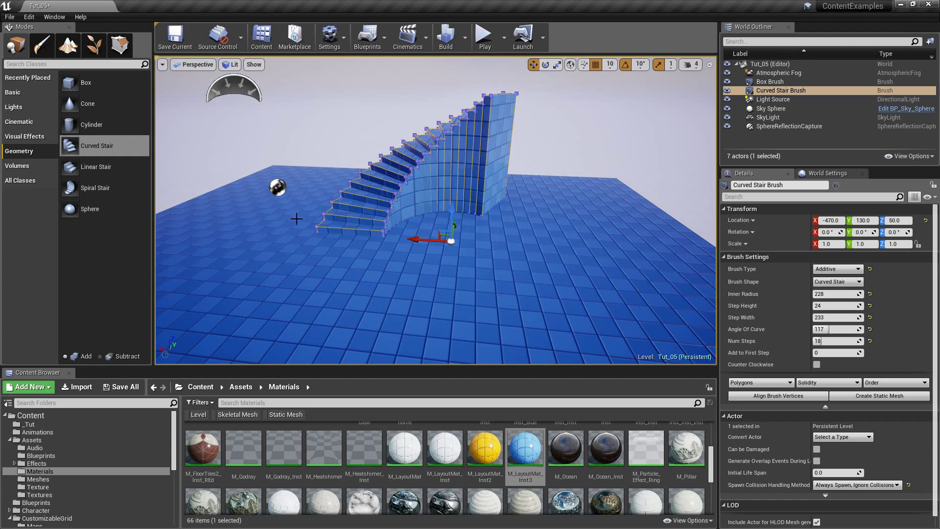
Step: Delete the curved stair brush and place an additive Spiral Stair brush on the floor
{"action": "key", "text": "Delete"}
{"action": "left_click_drag", "start_coordinate": [333, 223], "coordinate": [405, 250]}
{"action": "mouse_move", "coordinate": [405, 250]}
{"action": "right_mouse_down"}
{"action": "mouse_move", "coordinate": [382, 237]}
{"action": "mouse_move", "coordinate": [225, 244]}
{"action": "right_mouse_up"}
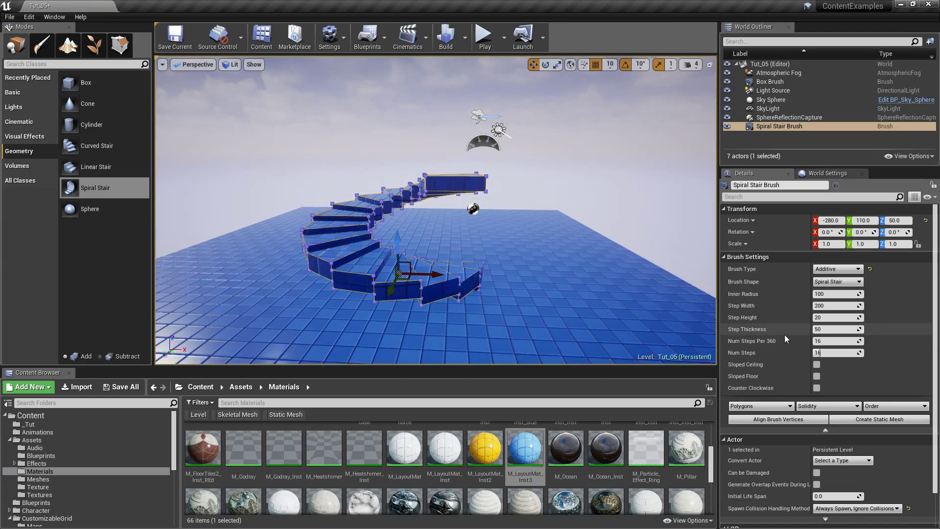
Step: Set the spiral stair's Num Steps to 90 and its Num Steps Per 360 to 11
{"action": "left_click_drag", "start_coordinate": [826, 352], "coordinate": [859, 352]}
{"action": "right_click_drag", "start_coordinate": [491, 270], "coordinate": [588, 318]}
{"action": "right_click_drag", "start_coordinate": [468, 270], "coordinate": [402, 272]}
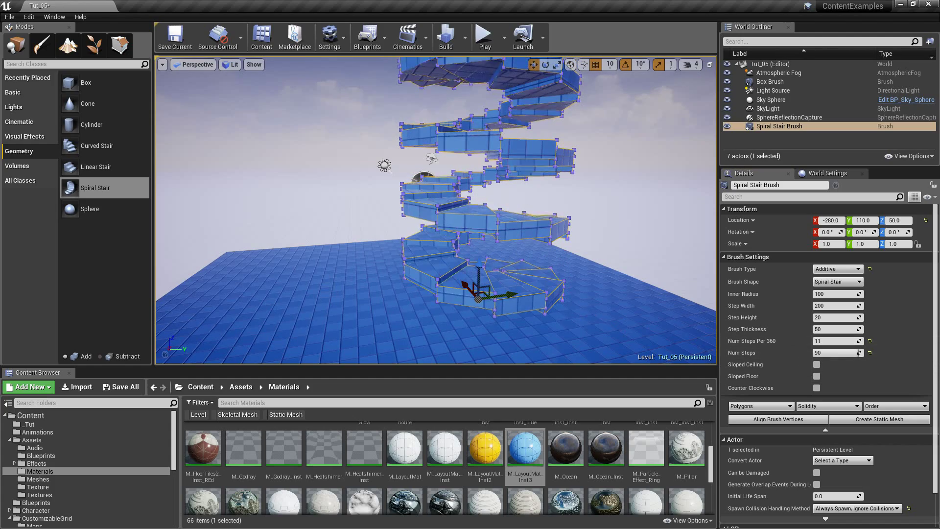
{"action": "right_click_drag", "start_coordinate": [468, 270], "coordinate": [416, 286]}
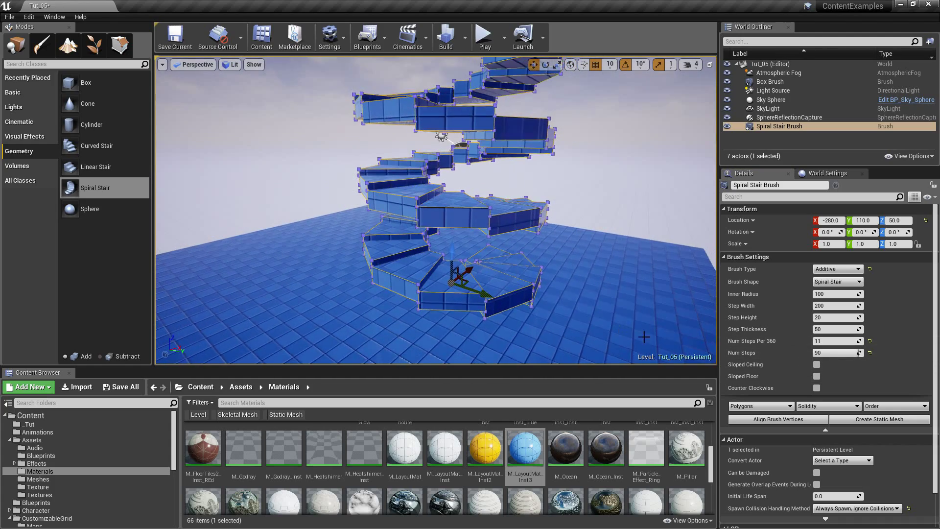
Step: Enable Sloped Ceiling on the spiral stair, and try Sloped Floor and Counter Clockwise before leaving both off
{"action": "left_click", "coordinate": [816, 365]}
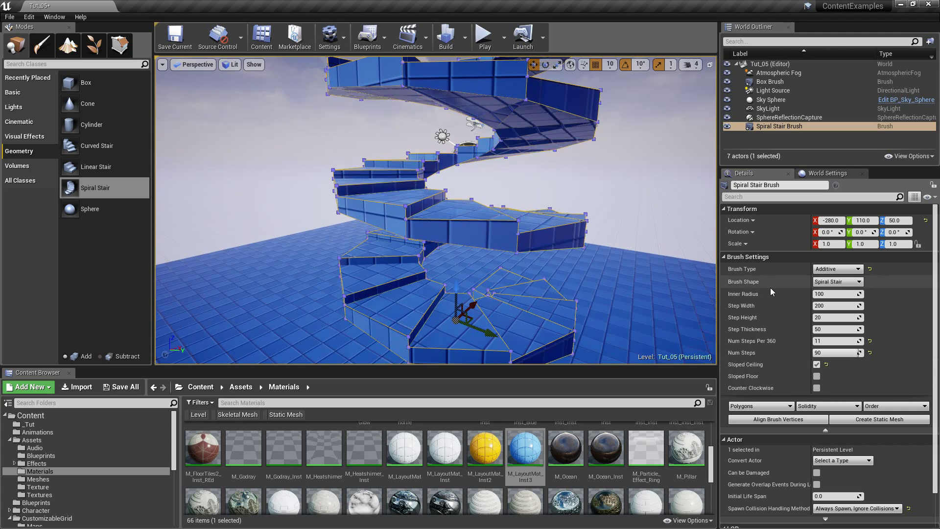
{"action": "left_click", "coordinate": [816, 376]}
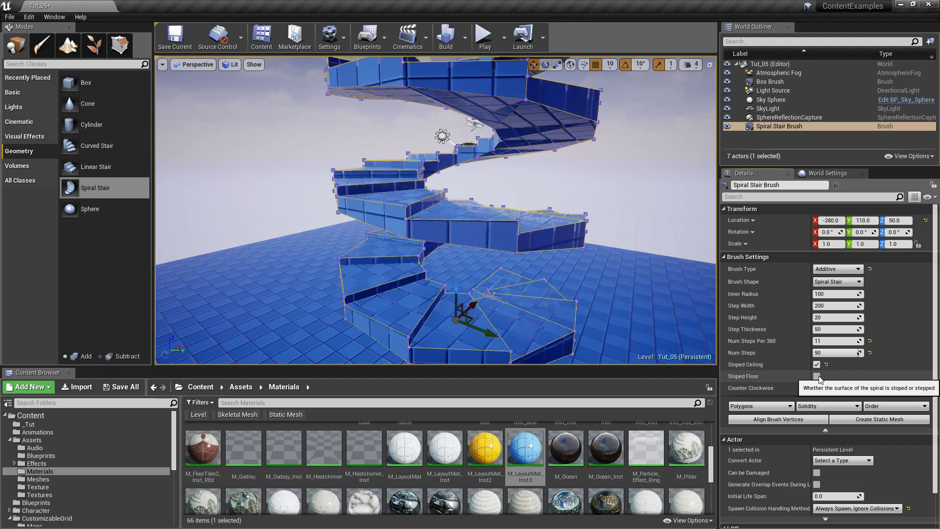
{"action": "left_click", "coordinate": [817, 388]}
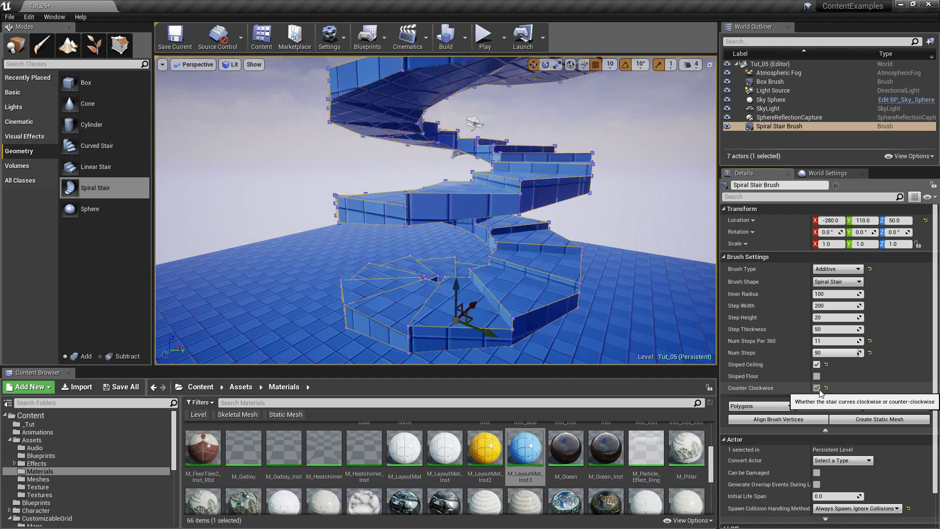
{"action": "left_click", "coordinate": [817, 388]}
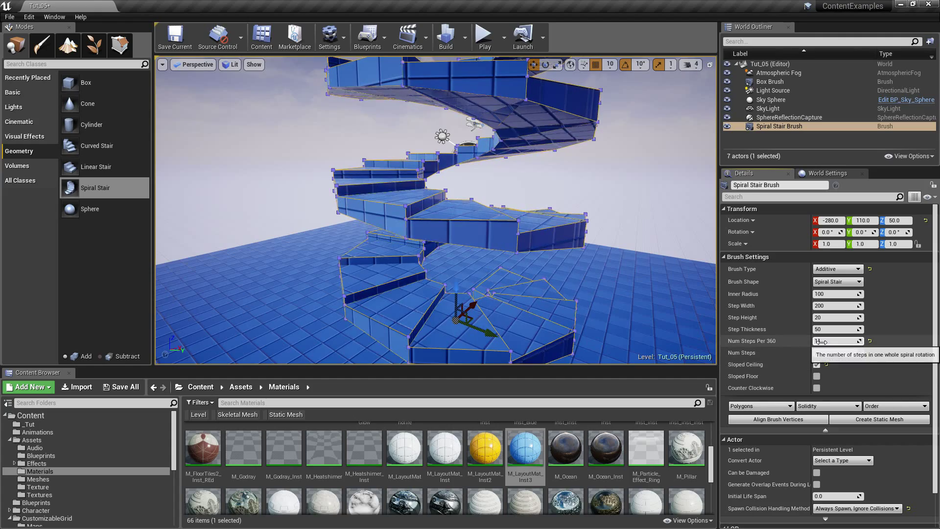
Step: Set the spiral stair's Num Steps Per 360 to 26, Step Thickness to 33 and Step Height to 18
{"action": "left_click_drag", "start_coordinate": [823, 341], "coordinate": [873, 341]}
{"action": "right_click_drag", "start_coordinate": [556, 284], "coordinate": [695, 269]}
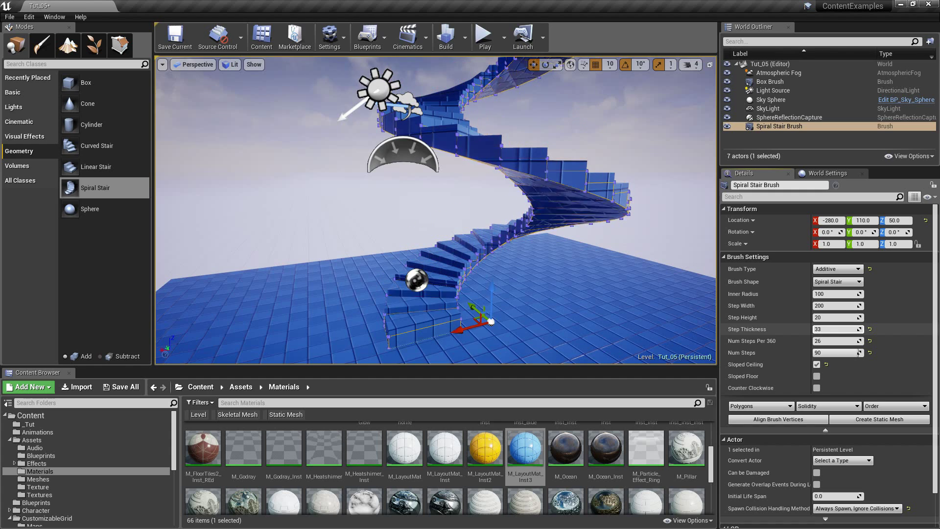
{"action": "left_click_drag", "start_coordinate": [825, 329], "coordinate": [827, 329]}
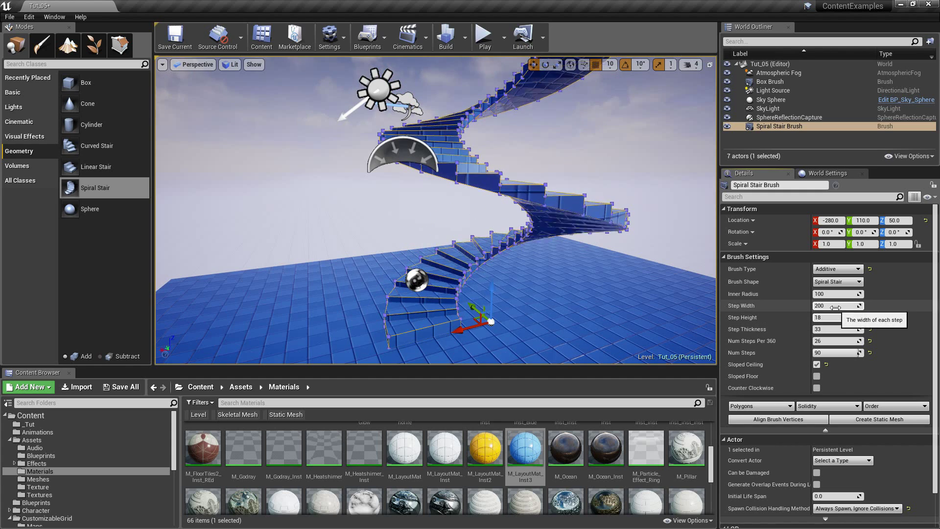
Step: Set the spiral stair's Step Width to 377 and its Inner Radius to 1
{"action": "left_click_drag", "start_coordinate": [834, 306], "coordinate": [831, 294]}
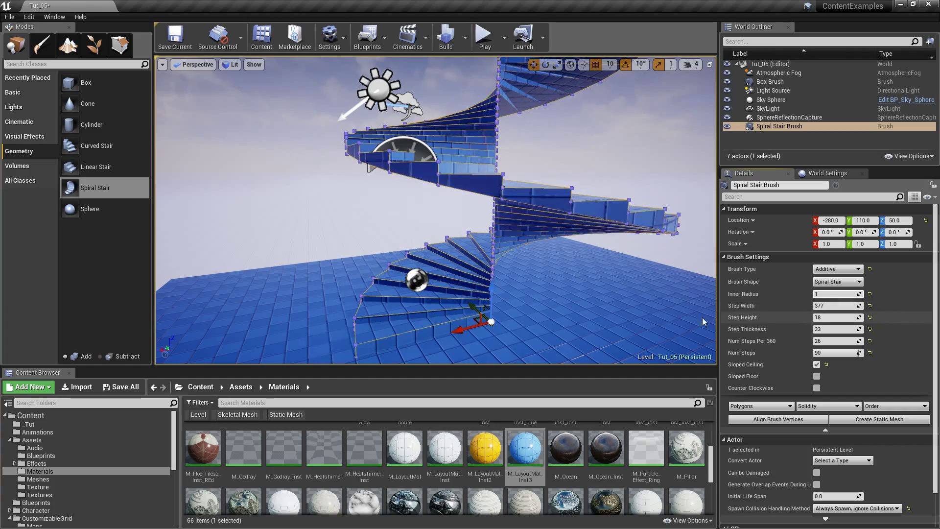
{"action": "right_click_drag", "start_coordinate": [631, 306], "coordinate": [670, 292]}
{"action": "mouse_move", "coordinate": [490, 210]}
{"action": "left_mouse_down", "text": "alt"}
{"action": "mouse_move", "coordinate": [402, 201]}
{"action": "mouse_move", "coordinate": [333, 211]}
{"action": "left_mouse_up", "text": "alt"}
{"action": "right_click_drag", "start_coordinate": [435, 211], "coordinate": [499, 252]}
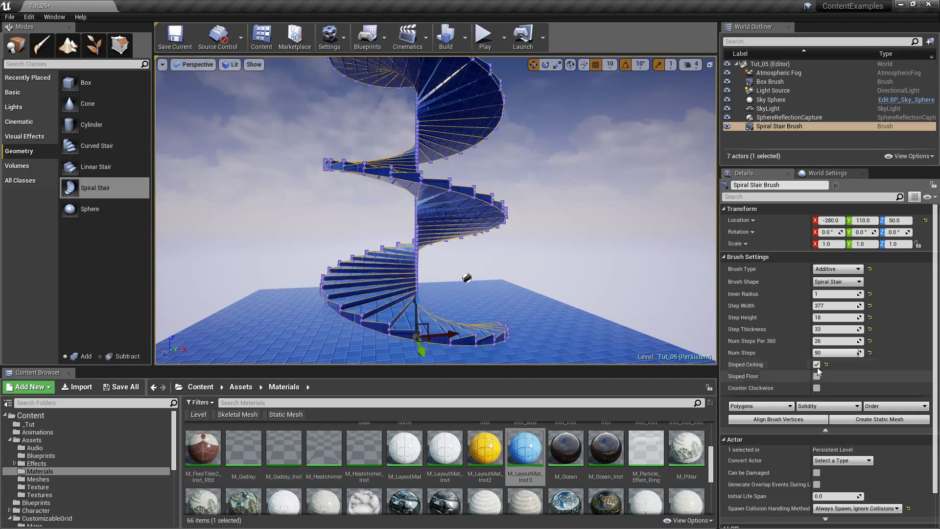
Step: Reduce the spiral stair's Num Steps to 65 and its Step Height to 6
{"action": "left_click_drag", "start_coordinate": [858, 353], "coordinate": [845, 352]}
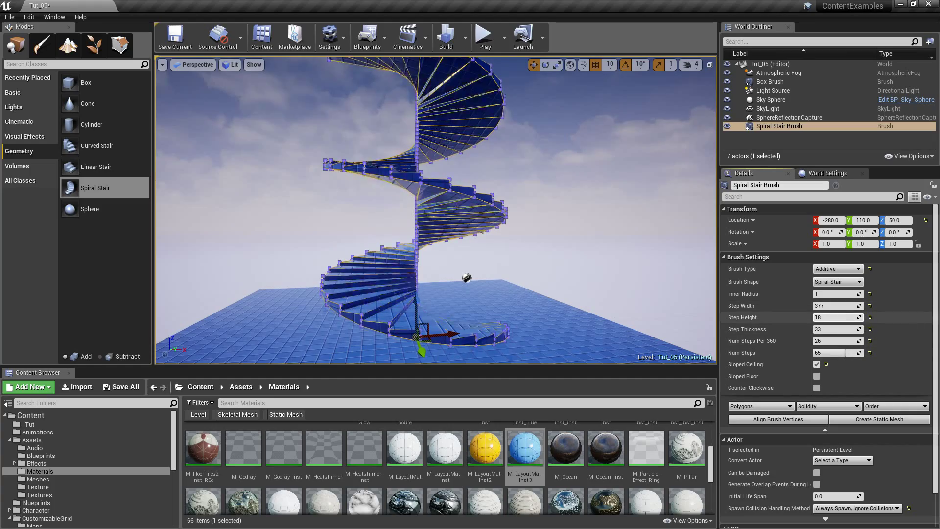
{"action": "left_click_drag", "start_coordinate": [838, 317], "coordinate": [833, 317]}
{"action": "mouse_move", "coordinate": [509, 329]}
{"action": "right_mouse_down"}
{"action": "mouse_move", "coordinate": [482, 347]}
{"action": "mouse_move", "coordinate": [452, 338]}
{"action": "mouse_move", "coordinate": [431, 326]}
{"action": "mouse_move", "coordinate": [428, 298]}
{"action": "mouse_move", "coordinate": [443, 311]}
{"action": "mouse_move", "coordinate": [399, 331]}
{"action": "mouse_move", "coordinate": [482, 316]}
{"action": "mouse_move", "coordinate": [465, 303]}
{"action": "mouse_move", "coordinate": [493, 320]}
{"action": "right_mouse_up"}
{"action": "key", "text": "w"}
{"action": "key", "text": "s"}
{"action": "key", "text": "w"}
{"action": "key", "text": "s"}
{"action": "key", "text": "s"}
{"action": "key", "text": "s"}
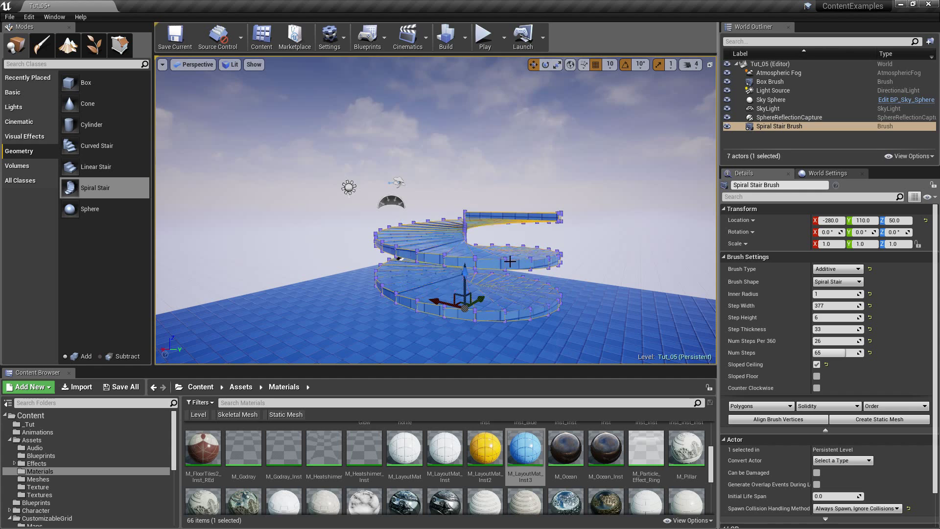
Step: Delete the spiral stair brush from the level, leaving the box brush floor in place
{"action": "key", "text": "Delete"}
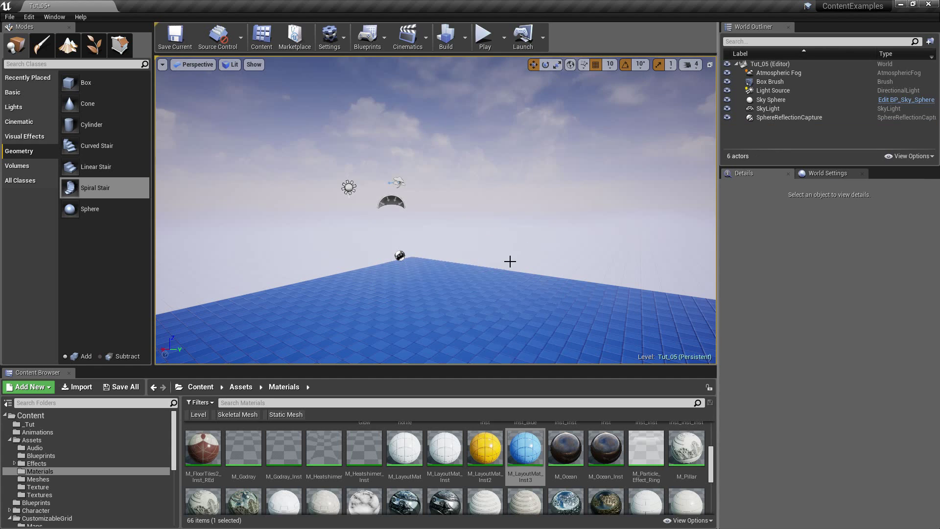
{"action": "right_click_drag", "start_coordinate": [510, 261], "coordinate": [471, 280]}
{"action": "key", "text": "w"}
{"action": "key", "text": "s"}
{"action": "key", "text": "d"}
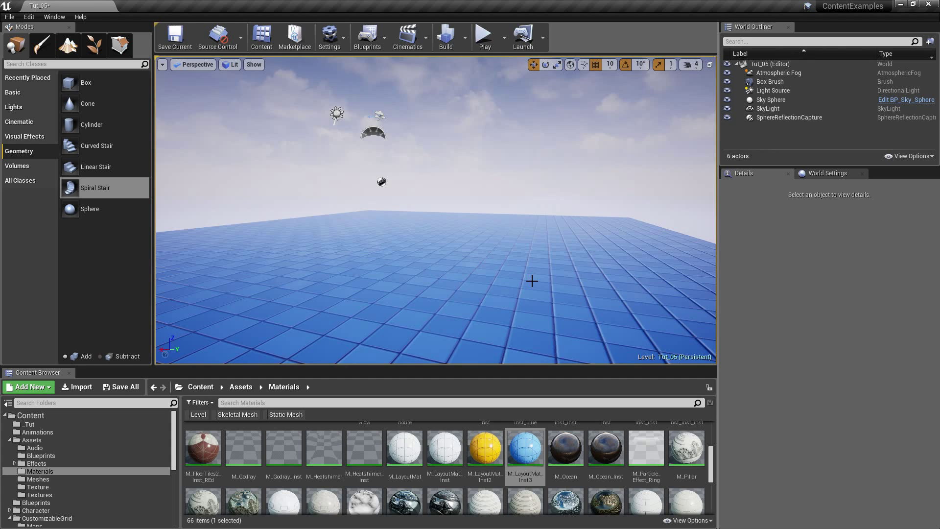